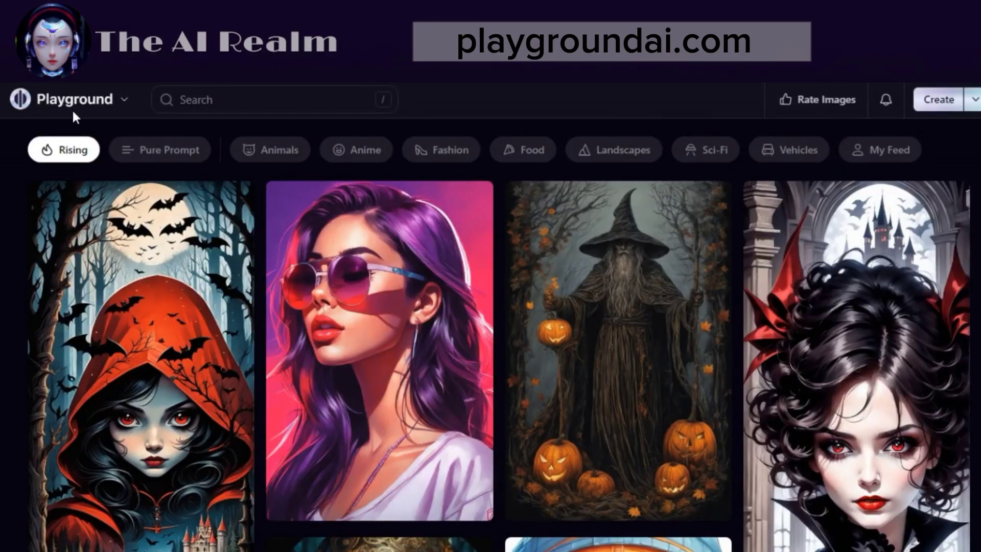
# Filter the community feed to Landscapes and browse the images.
pyautogui.scroll(-15, 365, 388)
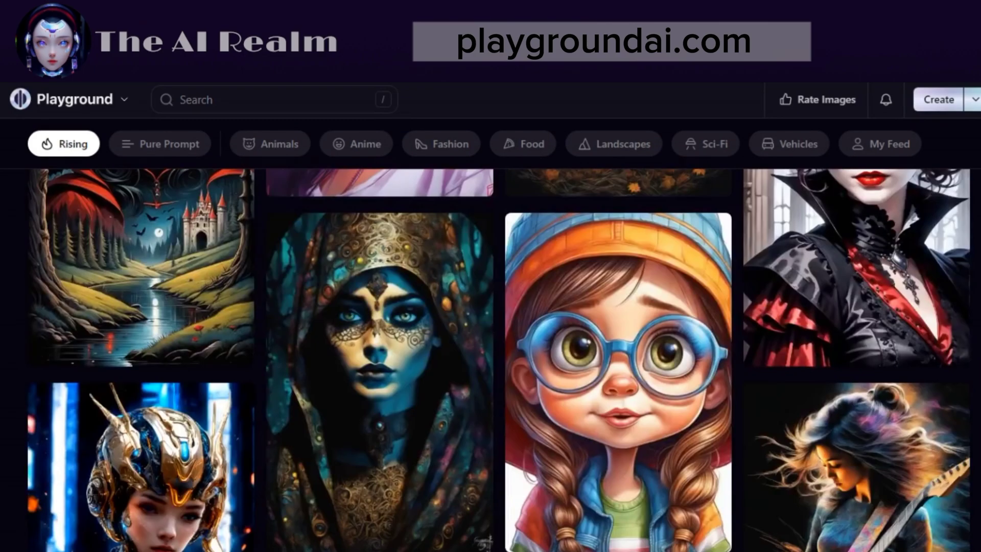
pyautogui.scroll(10, 838, 434)
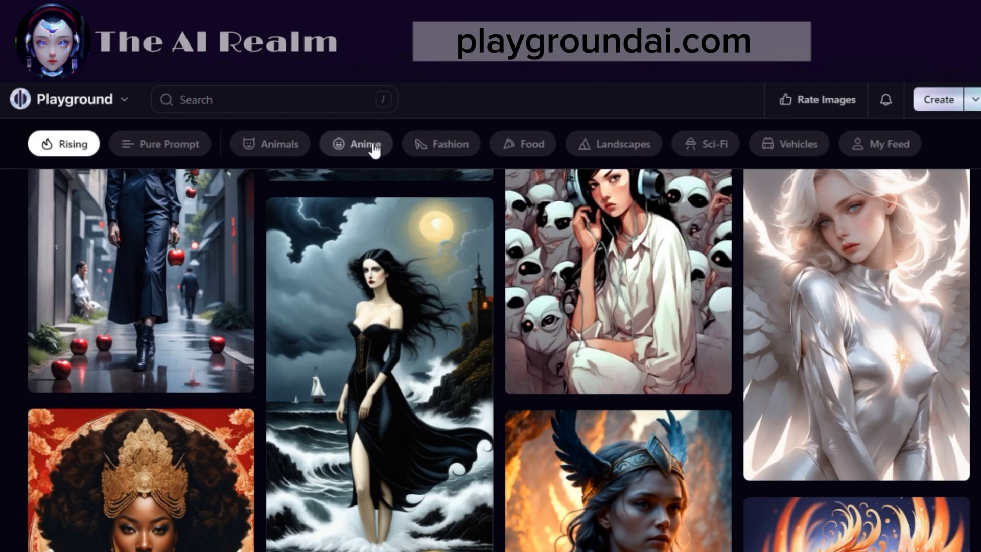
pyautogui.click(636, 151)
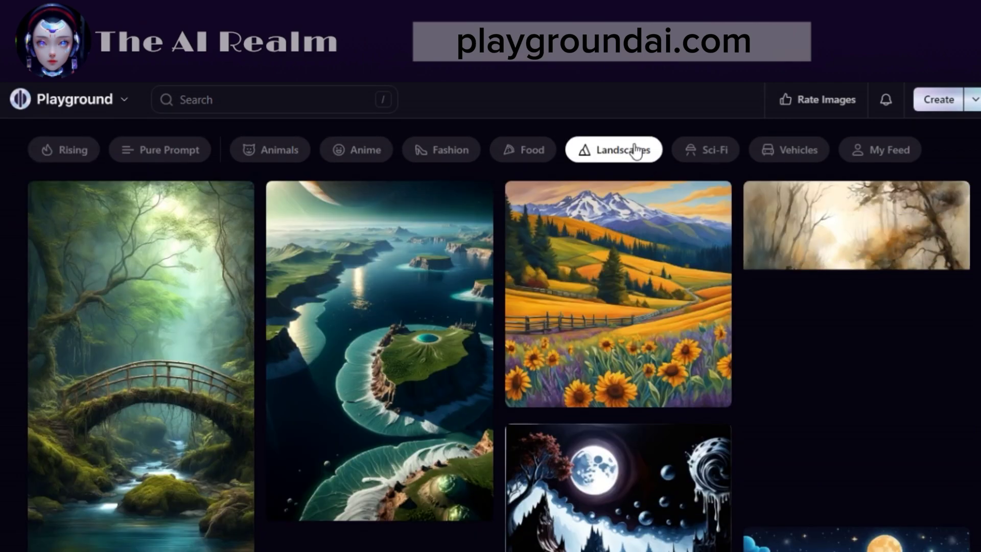
pyautogui.scroll(-7, 636, 151)
pyautogui.scroll(3, 636, 151)
pyautogui.scroll(4, 477, 94)
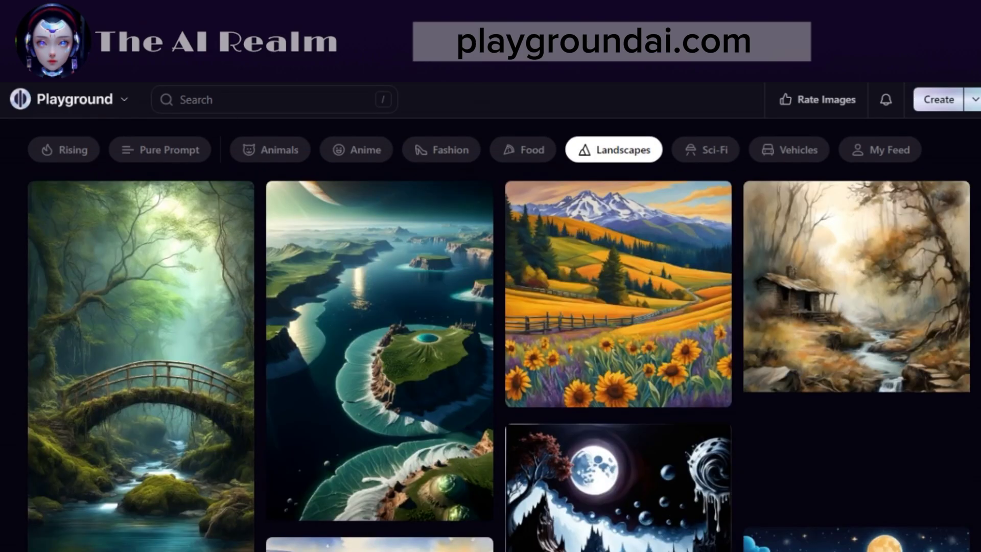
pyautogui.scroll(-10, 279, 117)
pyautogui.scroll(-3, 280, 118)
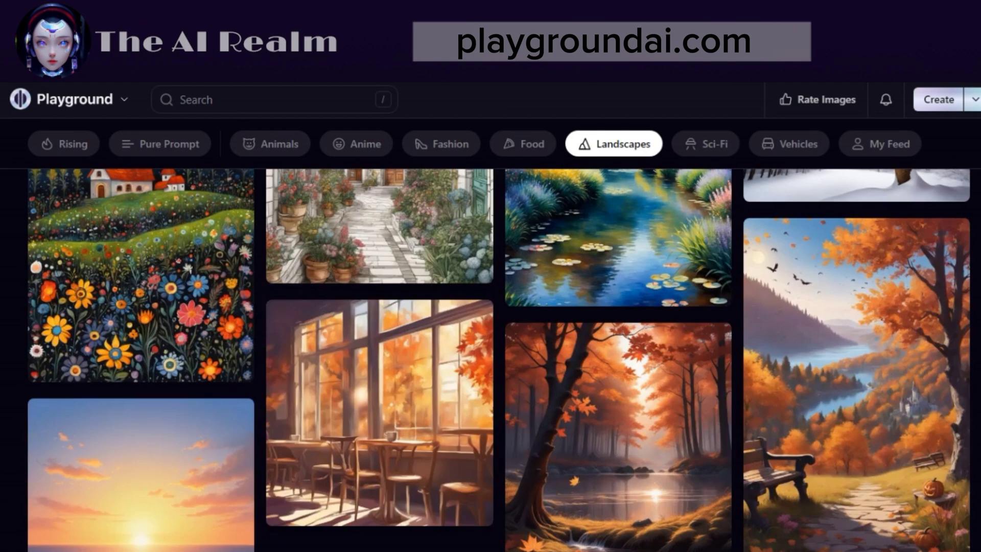
# Search Playground for 'host' and scroll through the results.
pyautogui.click(317, 102)
pyautogui.write('host')
pyautogui.click(315, 132)
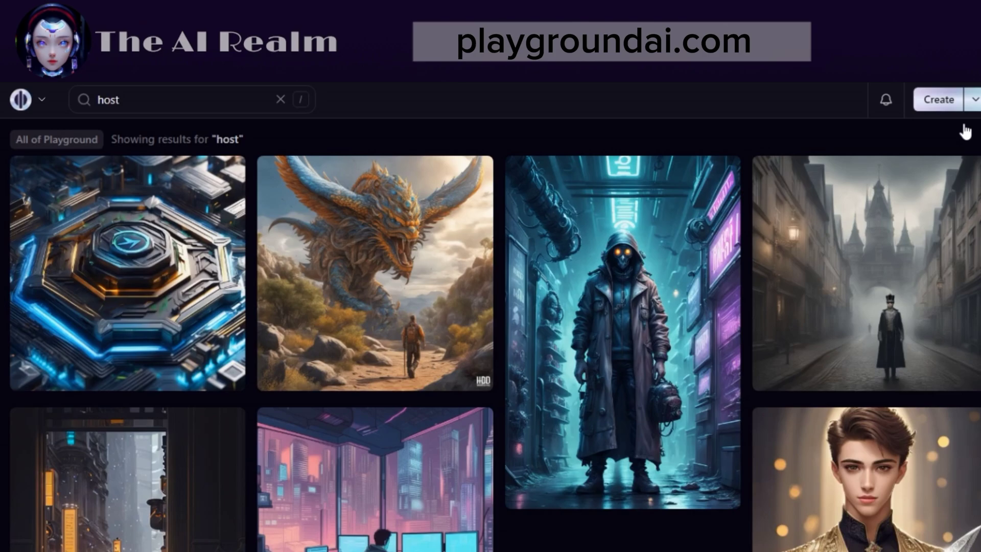
pyautogui.scroll(-3, 490, 334)
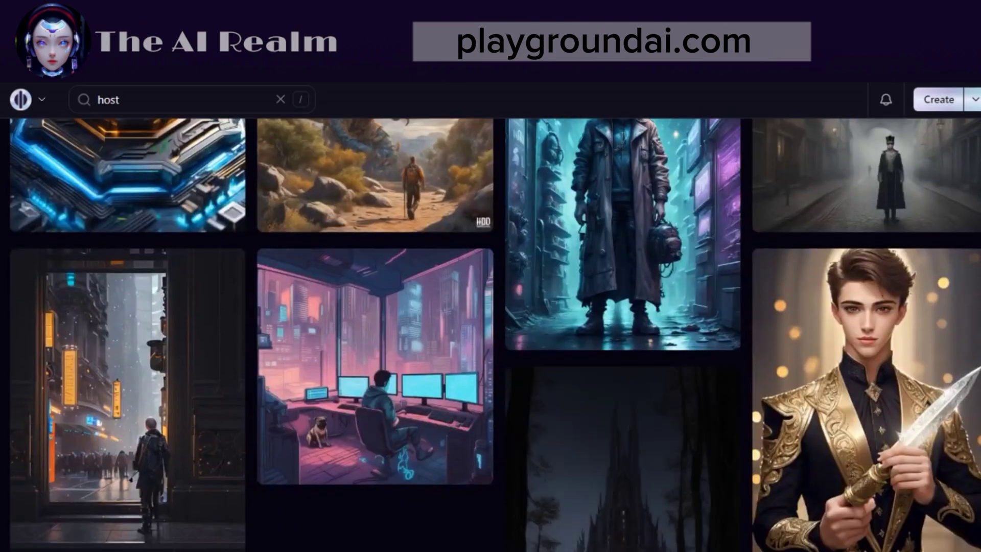
pyautogui.scroll(-6, 491, 334)
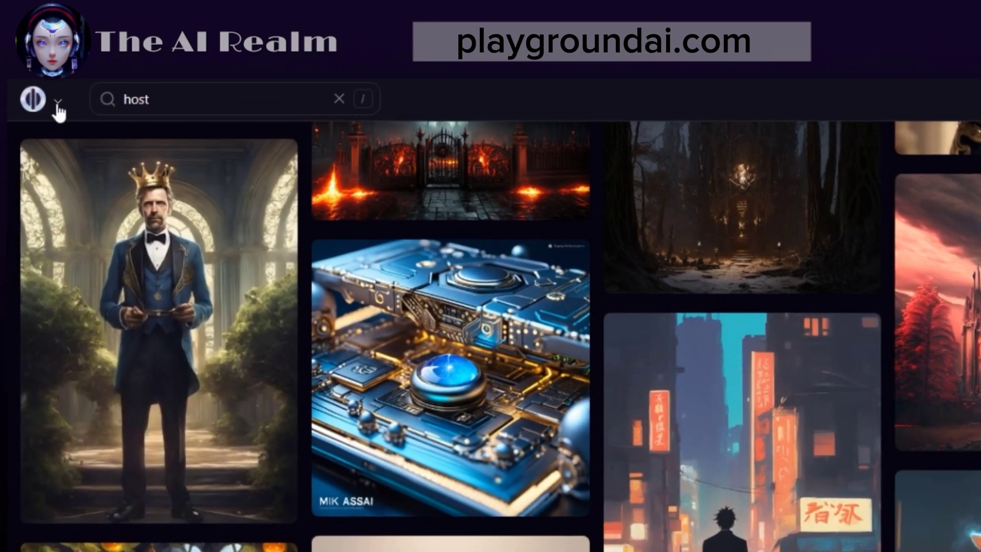
# Start creating on a board with the Niji SE style filter applied.
pyautogui.click(42, 100)
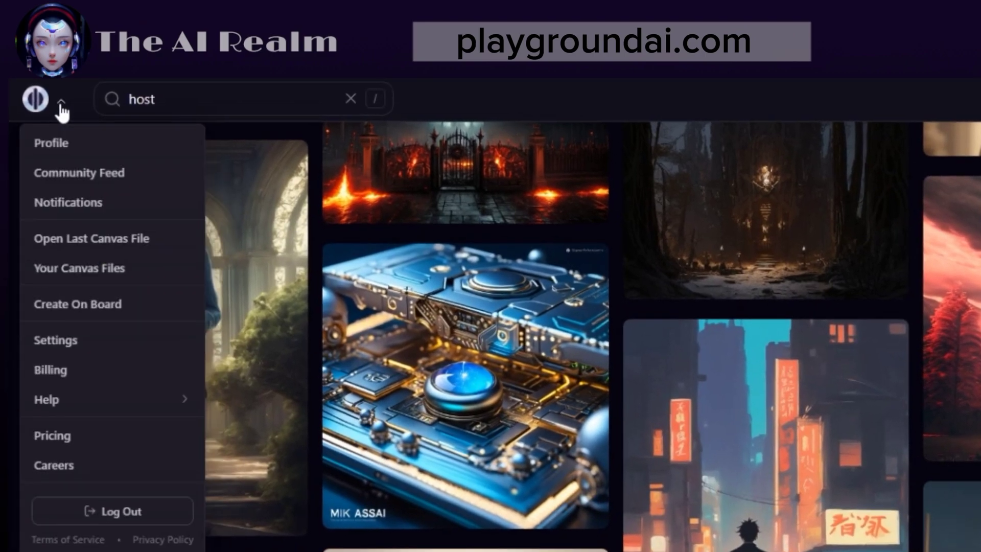
pyautogui.click(129, 306)
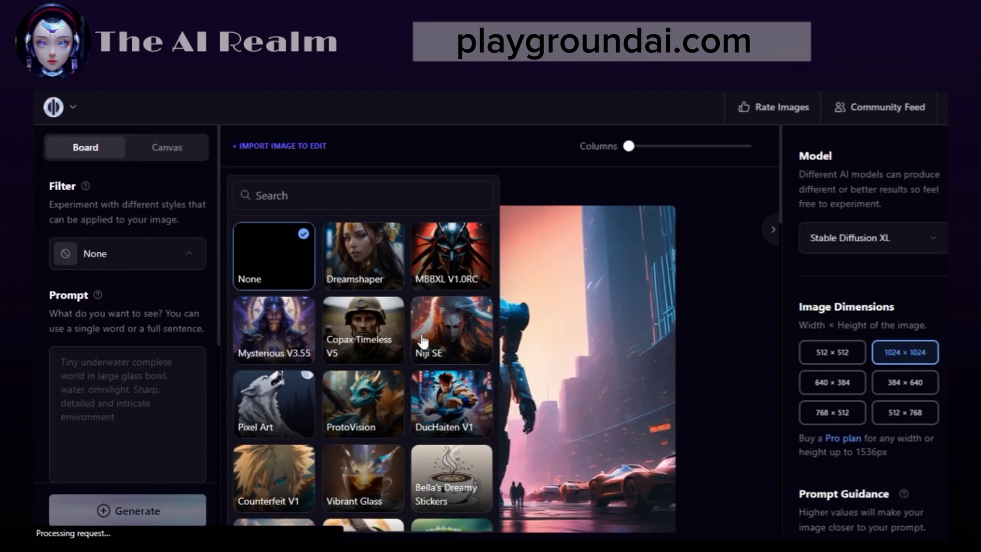
pyautogui.click(428, 320)
pyautogui.scroll(-3, 213, 286)
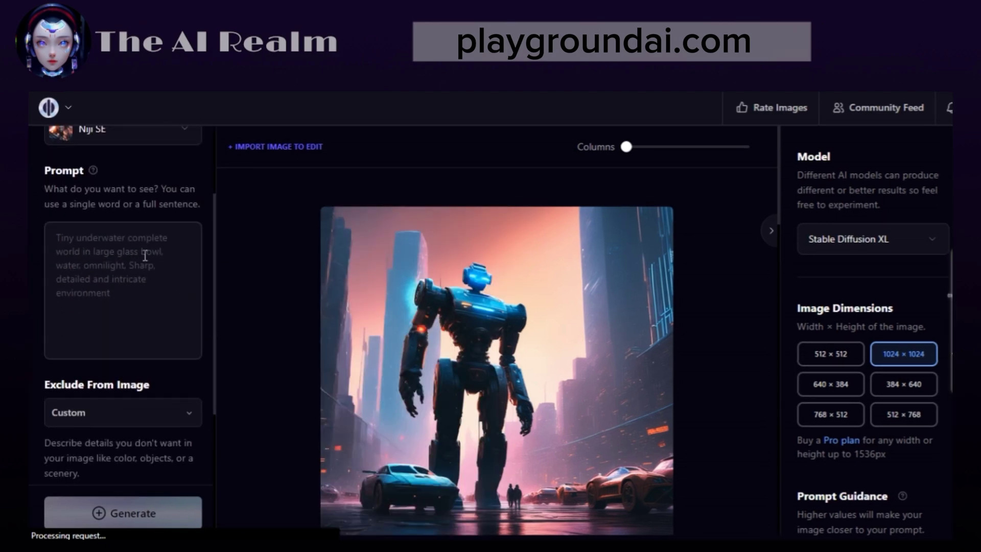
# Enter the prompt 'A huge robot in the city, 4k, hd, high quality', keeping Stable Diffusion XL.
pyautogui.click(145, 255)
pyautogui.write('A')
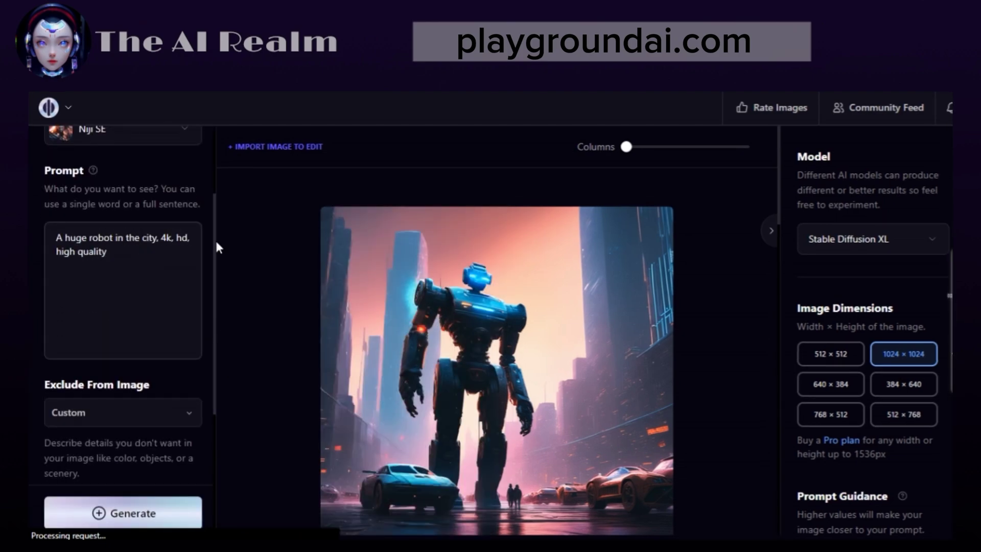
pyautogui.scroll(-3, 215, 238)
pyautogui.scroll(-2, 215, 320)
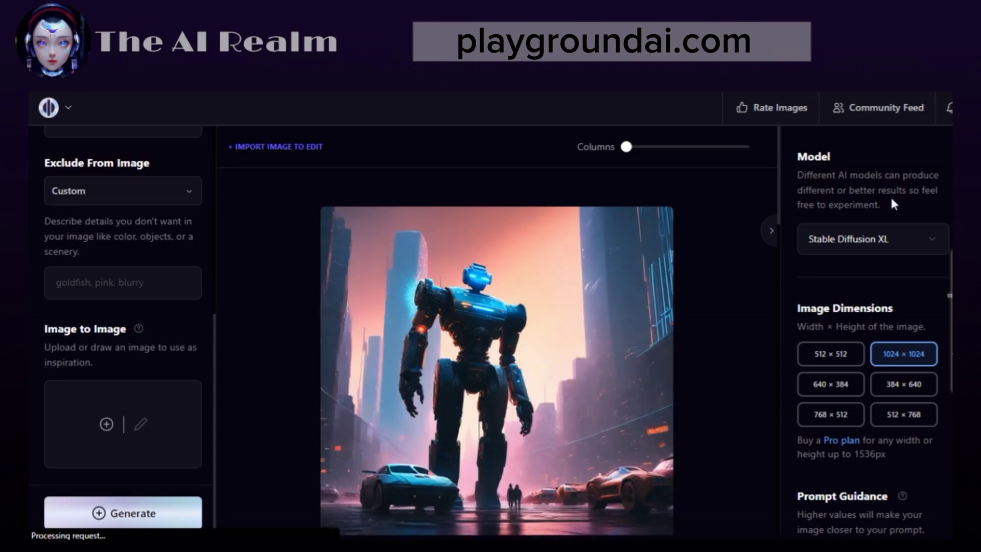
pyautogui.click(868, 239)
pyautogui.click(869, 300)
# Generate the four robot images and scroll to view them.
pyautogui.scroll(-1, 910, 301)
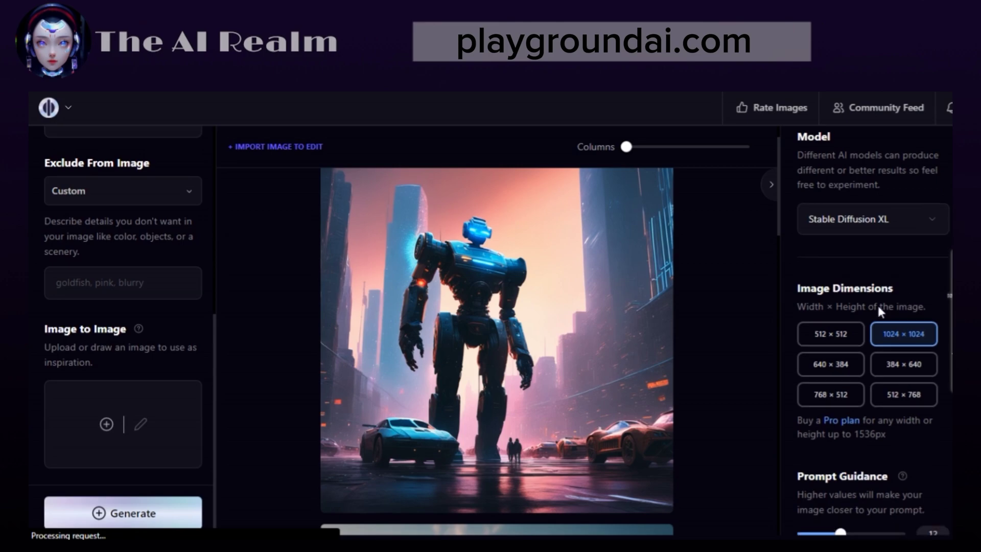
pyautogui.scroll(-8, 879, 312)
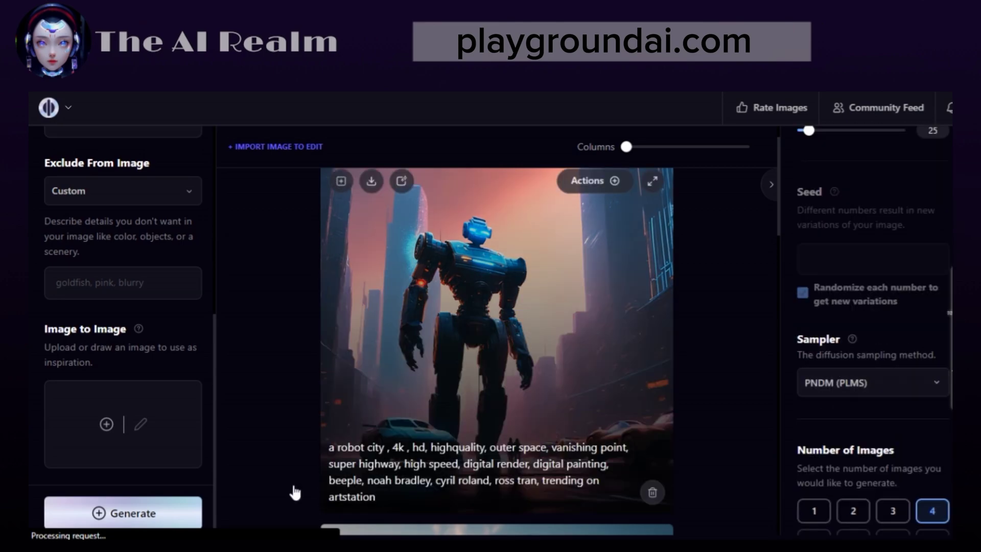
pyautogui.click(149, 532)
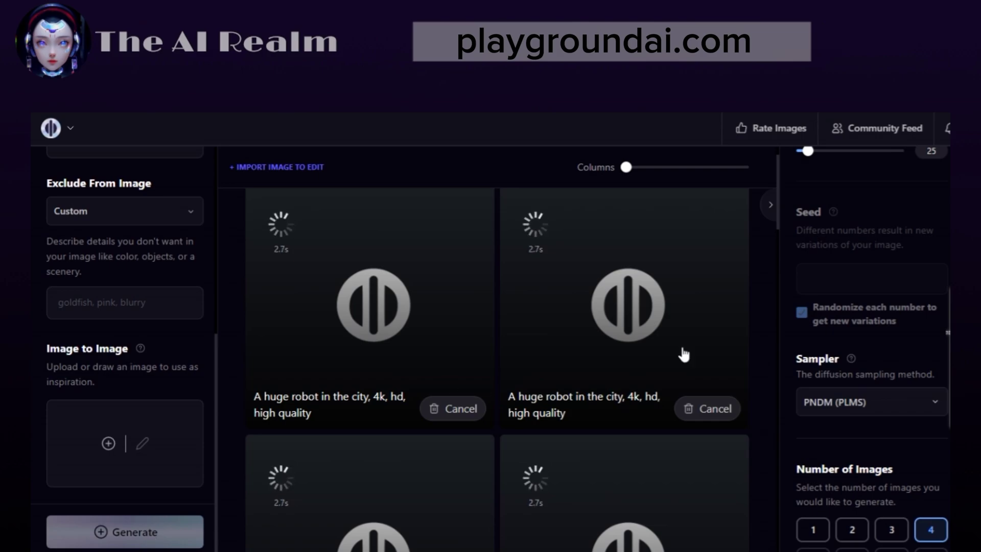
pyautogui.scroll(-1, 777, 232)
pyautogui.scroll(-1, 776, 234)
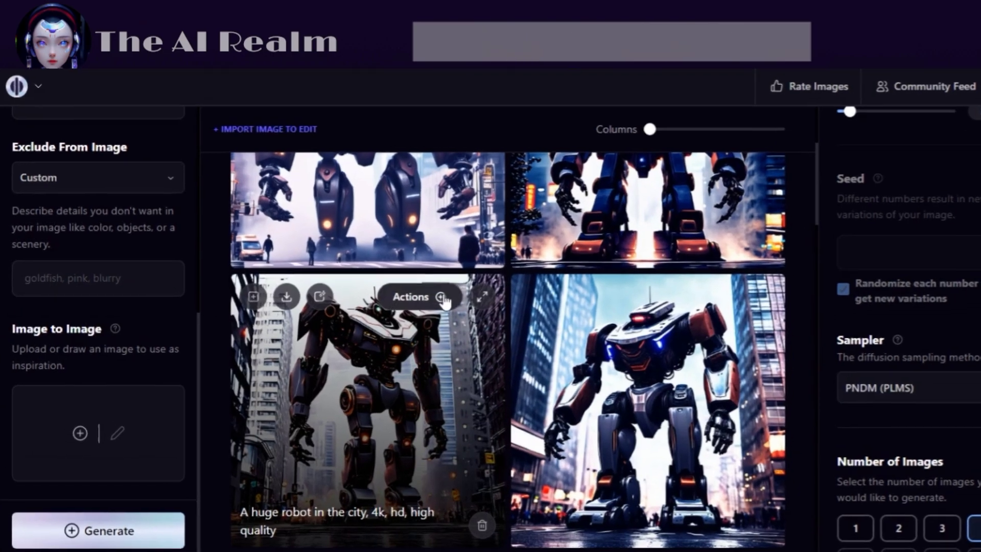
# Open the options menu for the bottom-left robot image.
pyautogui.click(438, 319)
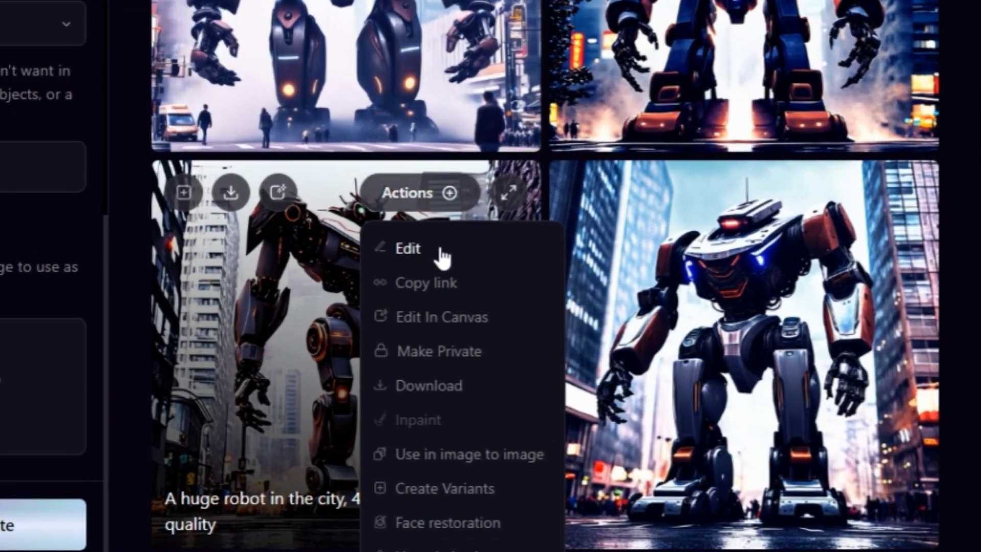
pyautogui.scroll(-2, 440, 262)
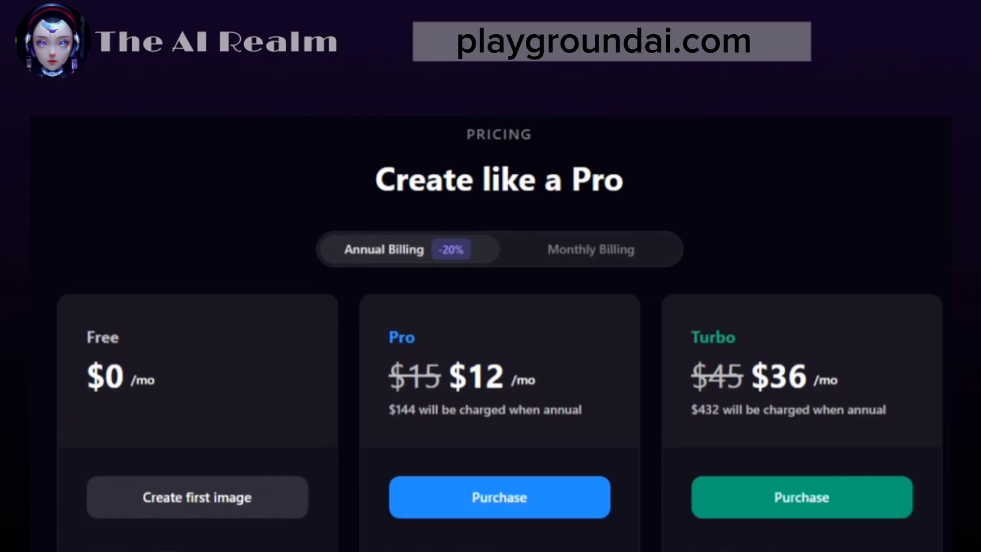
# Highlight the Free plan's 500 images per day, then the Pro plan's 2,000 per day.
pyautogui.scroll(-4, 405, 299)
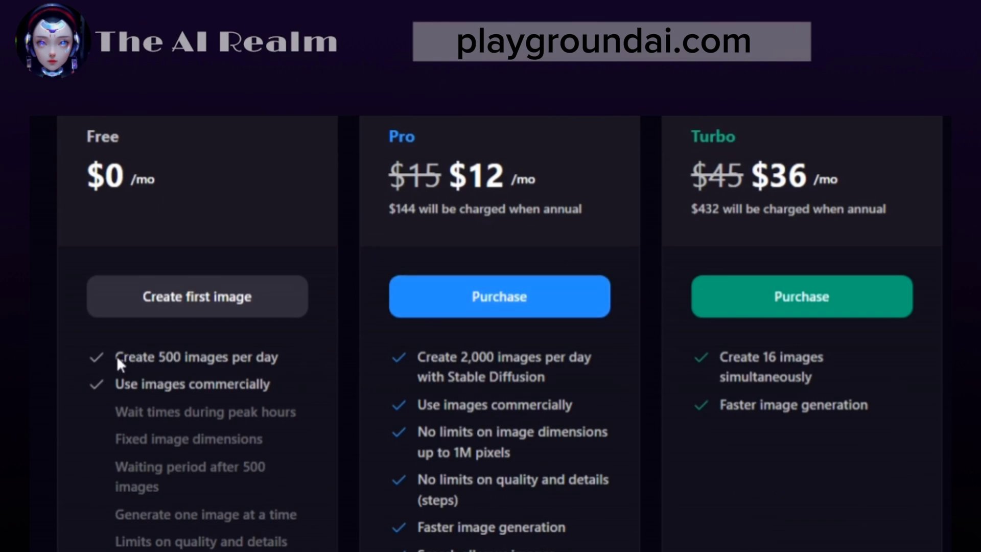
pyautogui.moveTo(117, 358); pyautogui.dragTo(294, 362)
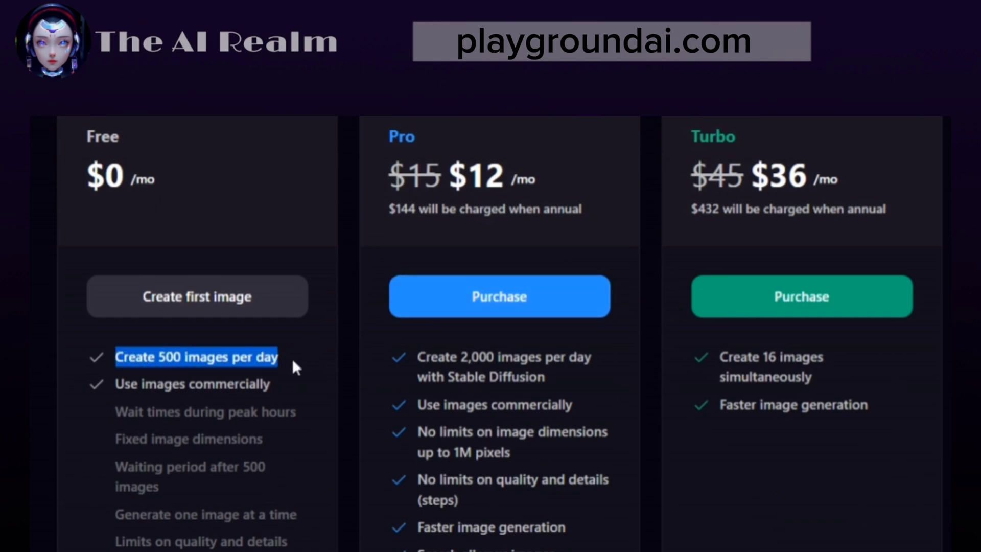
pyautogui.click(262, 352)
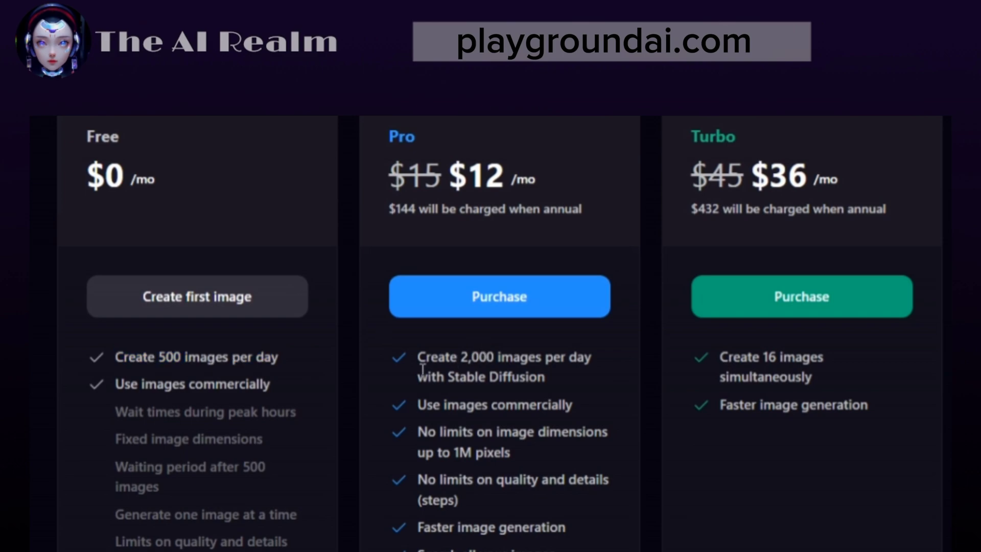
pyautogui.moveTo(420, 364); pyautogui.dragTo(598, 360)
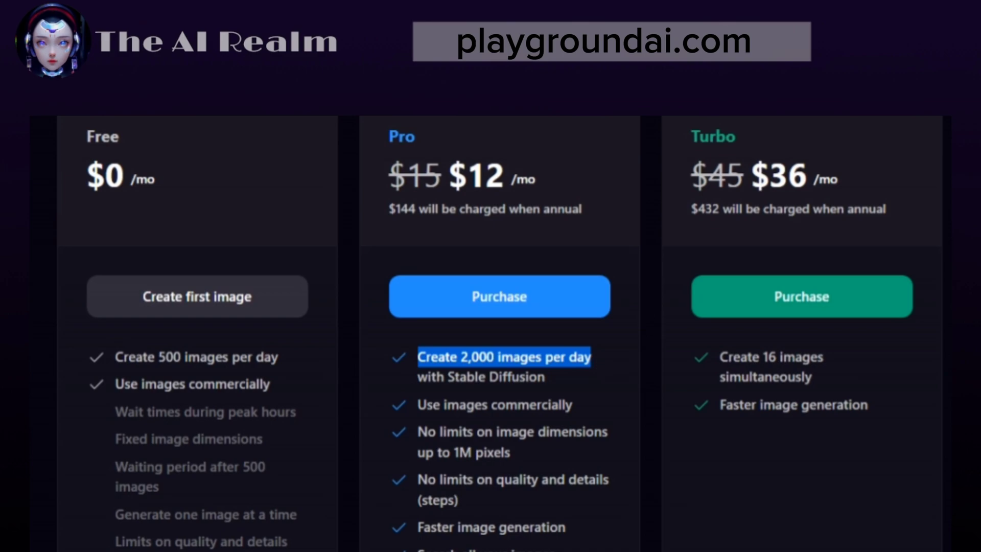
pyautogui.scroll(-1, 500, 332)
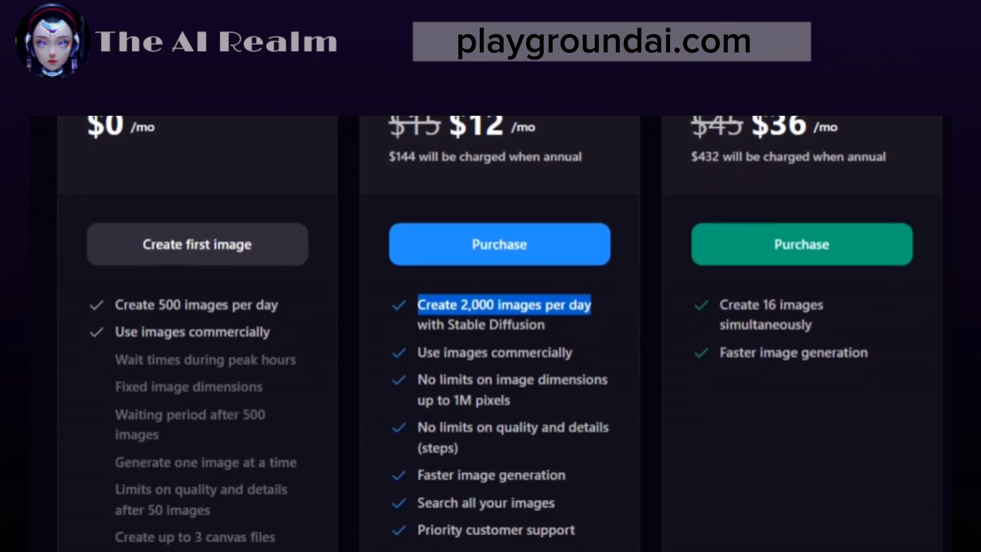
pyautogui.scroll(-1, 500, 332)
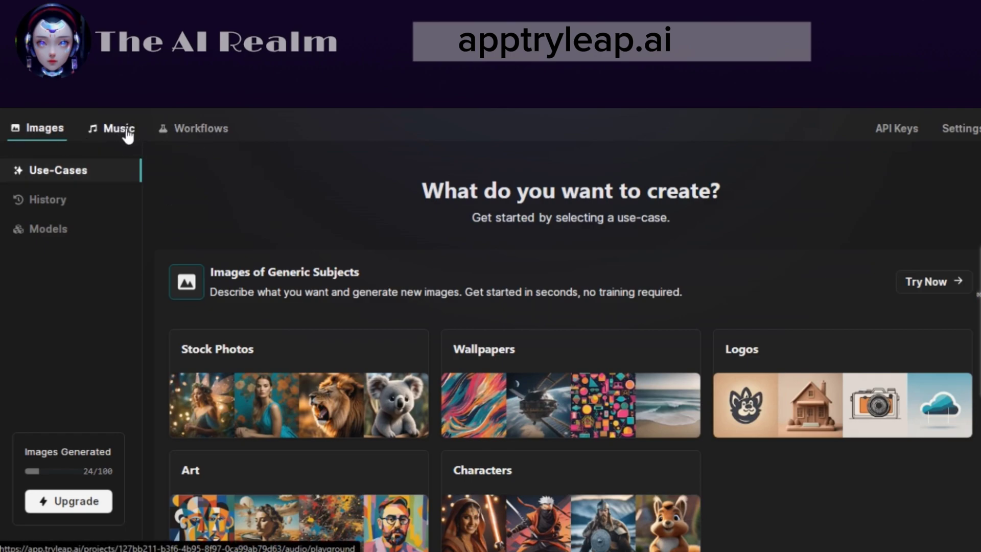
# Switch to Leap AI's Workflows section showing the Blog Image Generator.
pyautogui.click(187, 137)
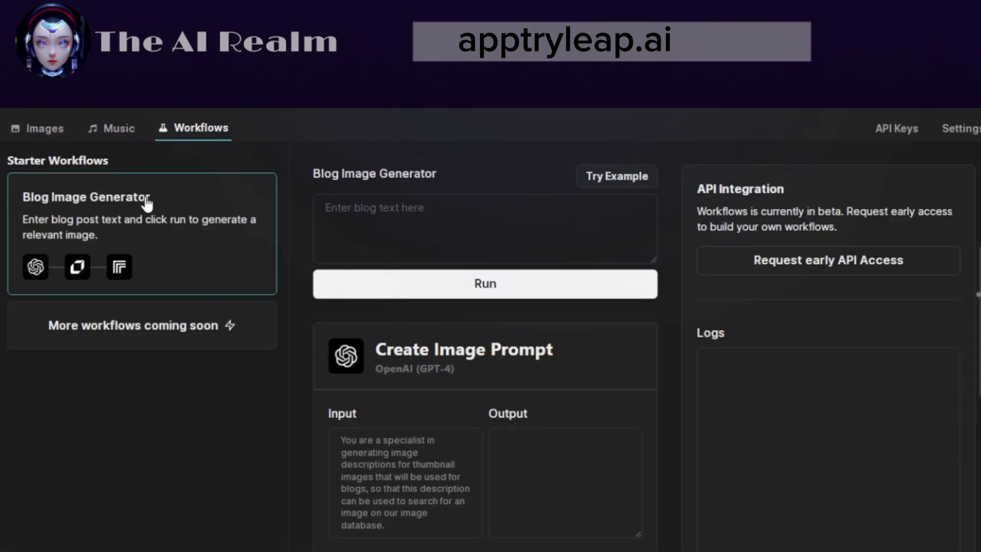
# Ask Bard to 'write a short blog alout cats', copy the reply, and focus Leap's blog box.
pyautogui.write('write a short blog')
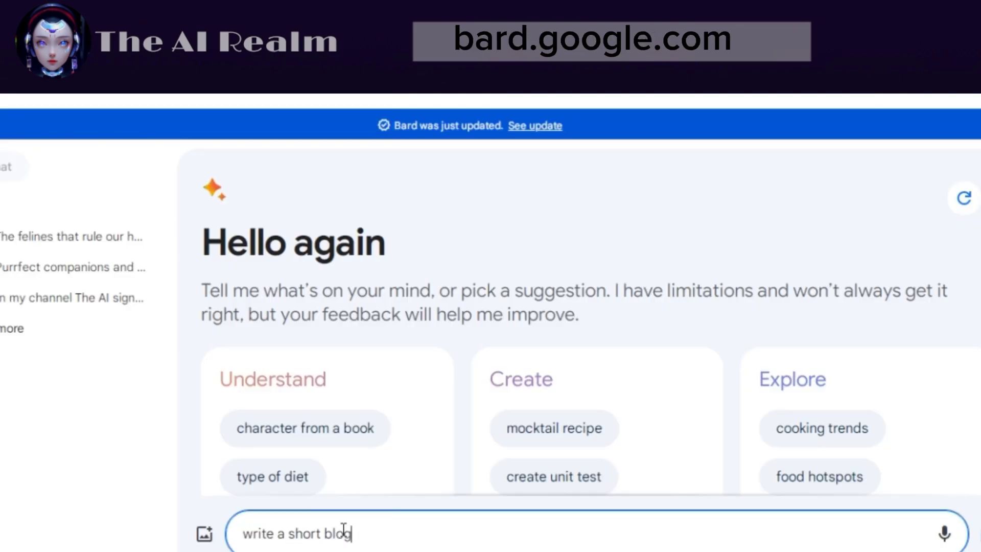
pyautogui.write(' alout cats')
pyautogui.press('Return')
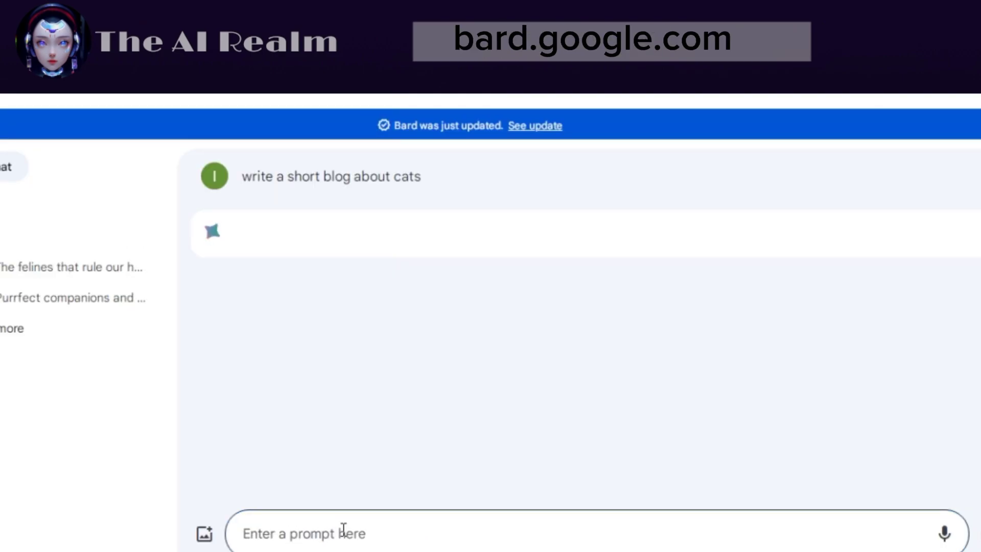
pyautogui.click(436, 484)
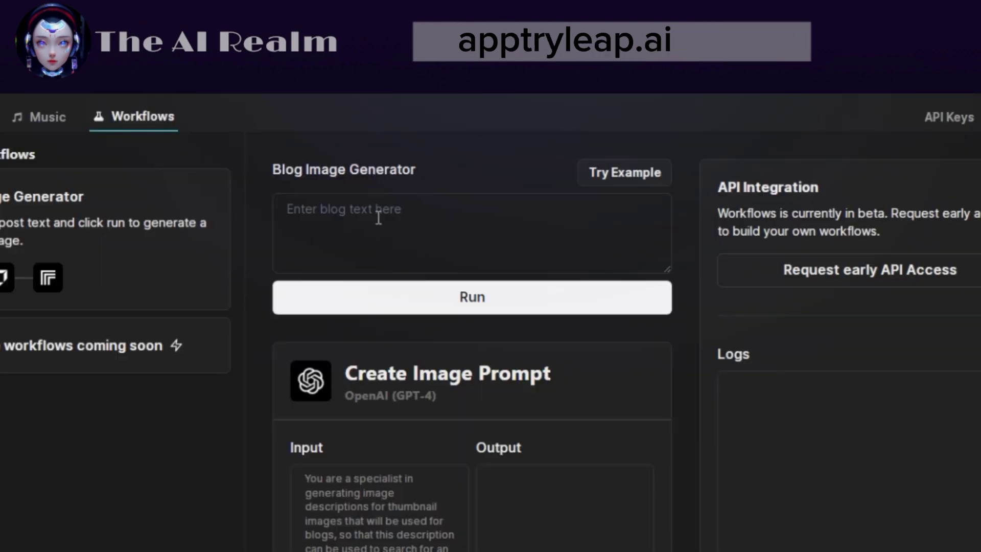
pyautogui.click(378, 218)
# Paste the cat blog, run the workflow, and view the tabby cat image full size.
pyautogui.rightClick(378, 218)
pyautogui.click(431, 318)
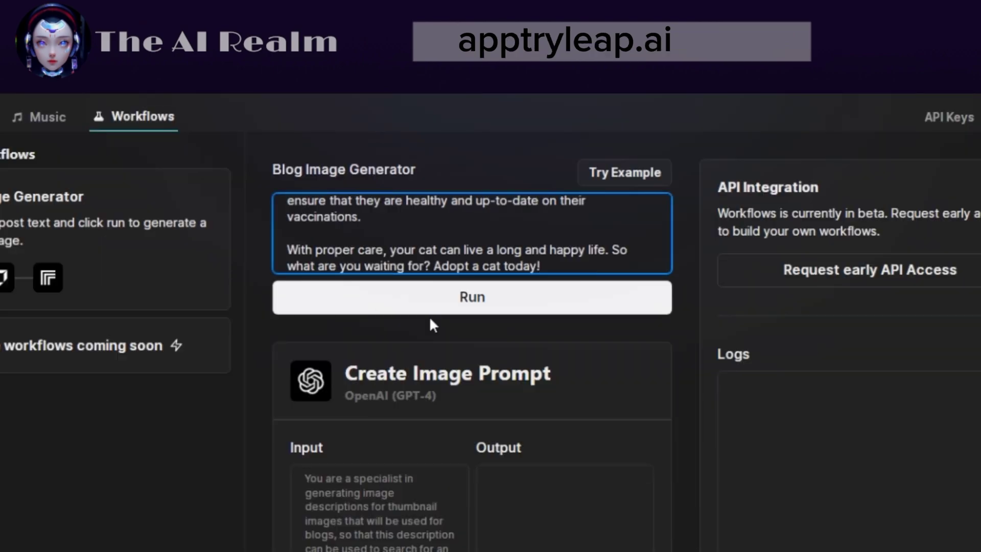
pyautogui.click(500, 306)
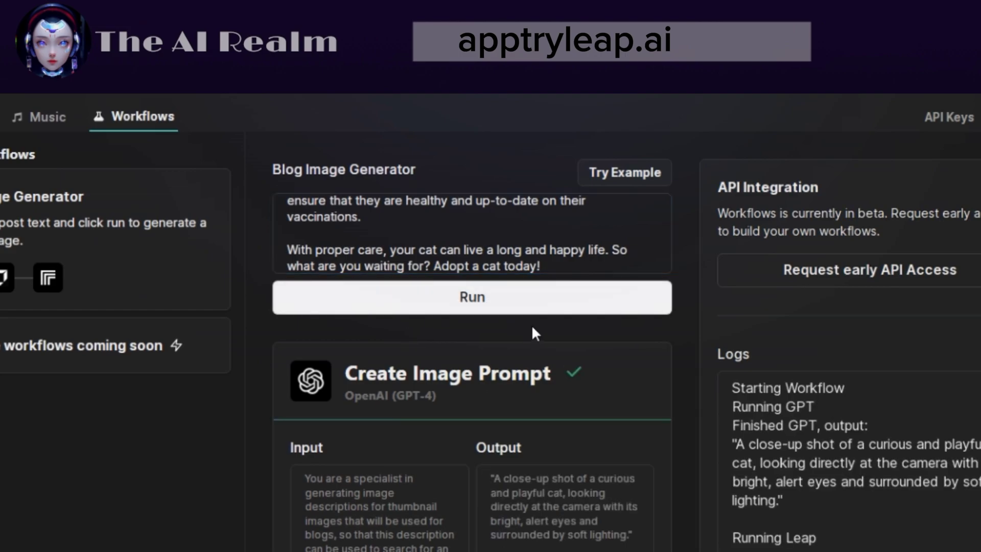
pyautogui.scroll(-10, 531, 323)
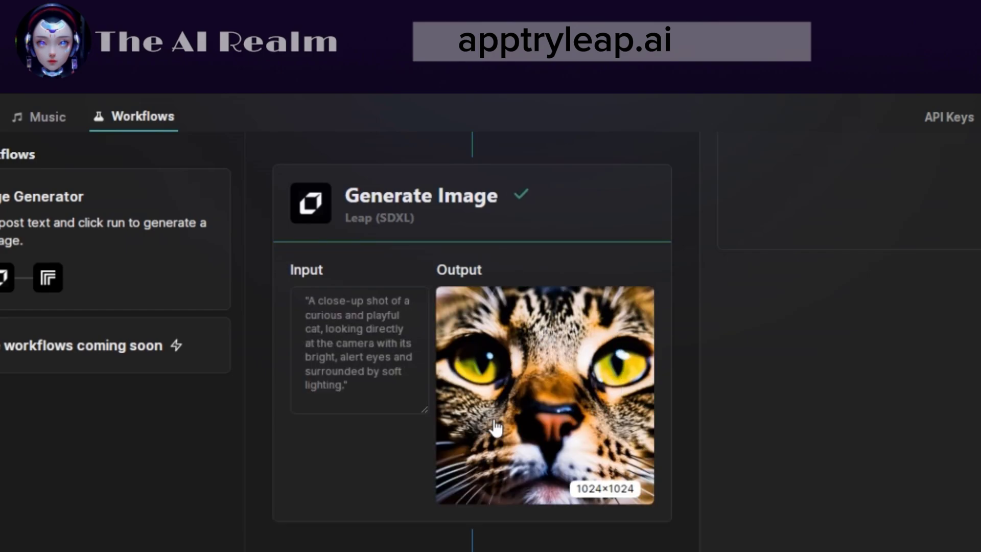
pyautogui.click(552, 387)
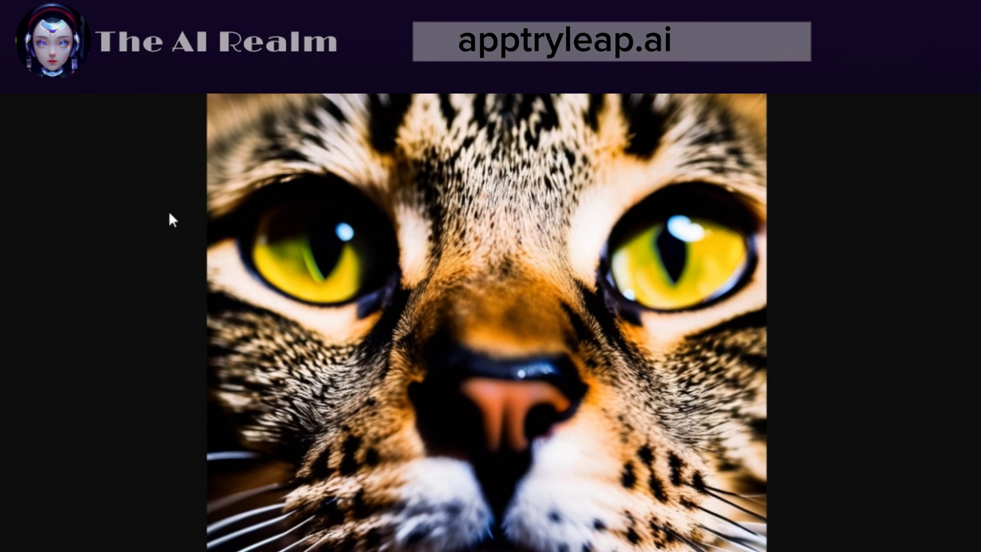
pyautogui.press('Escape')
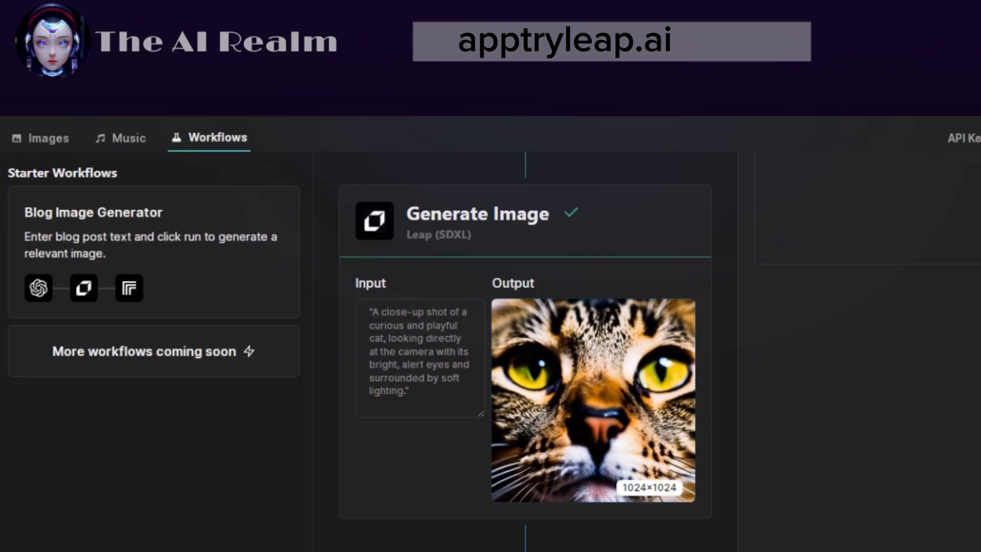
# Go to Leap AI's Images use-cases page and scroll through the categories.
pyautogui.click(44, 155)
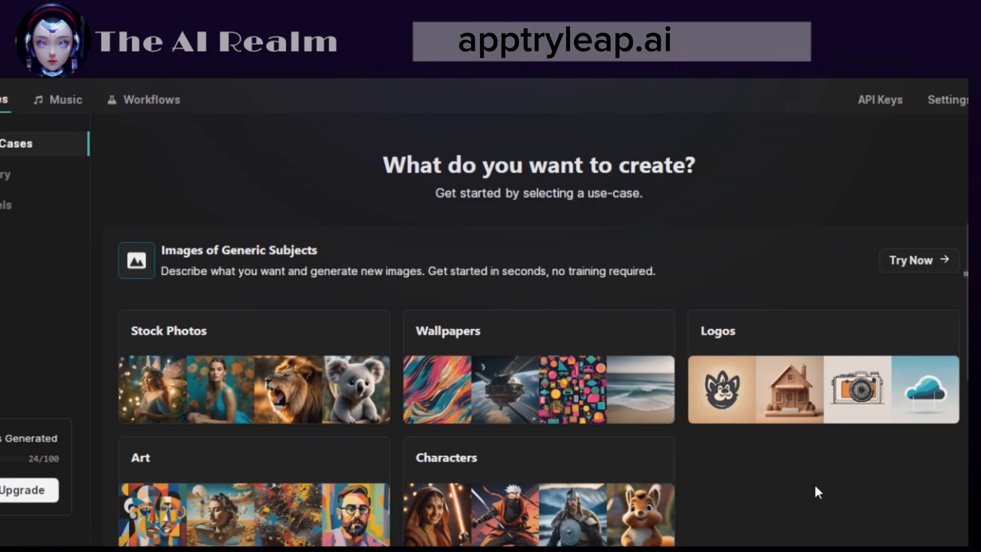
pyautogui.scroll(-6, 816, 489)
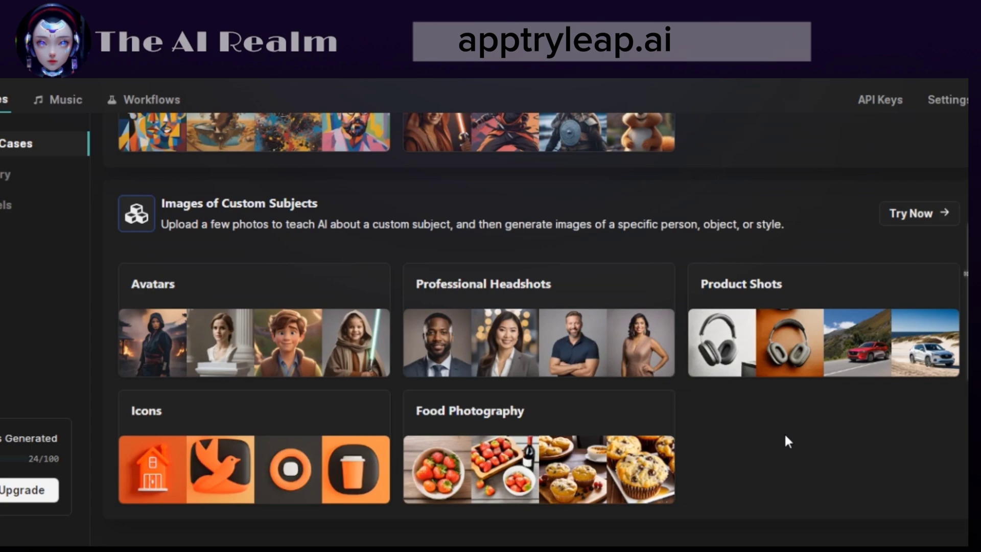
pyautogui.scroll(6, 786, 439)
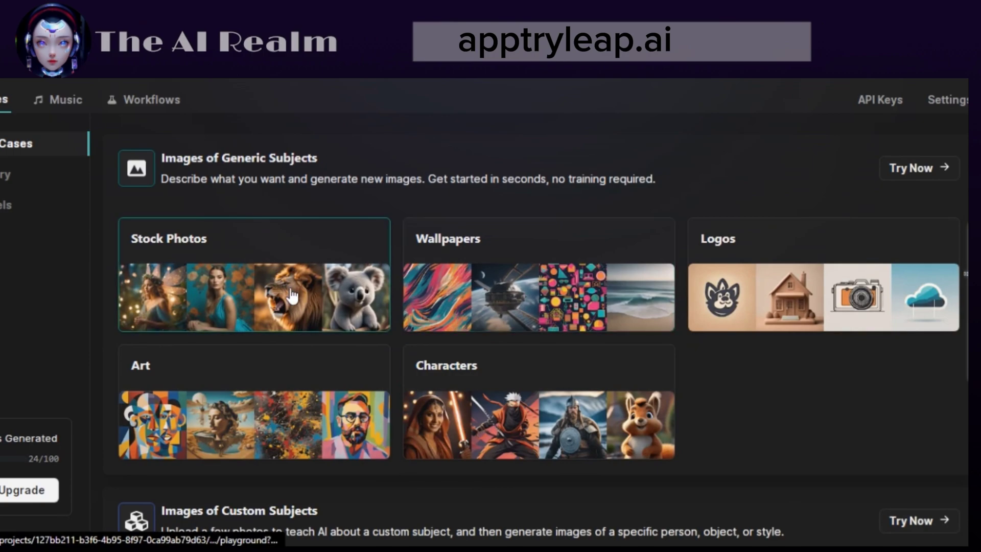
# Open the Stock Photos generator and select the OpenJourney v4 model in advanced options.
pyautogui.click(292, 295)
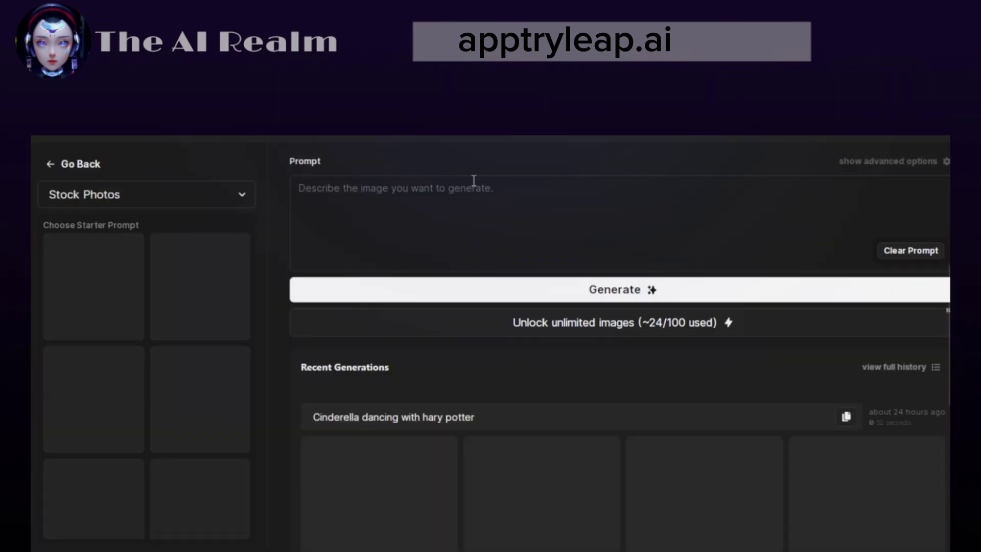
pyautogui.click(936, 156)
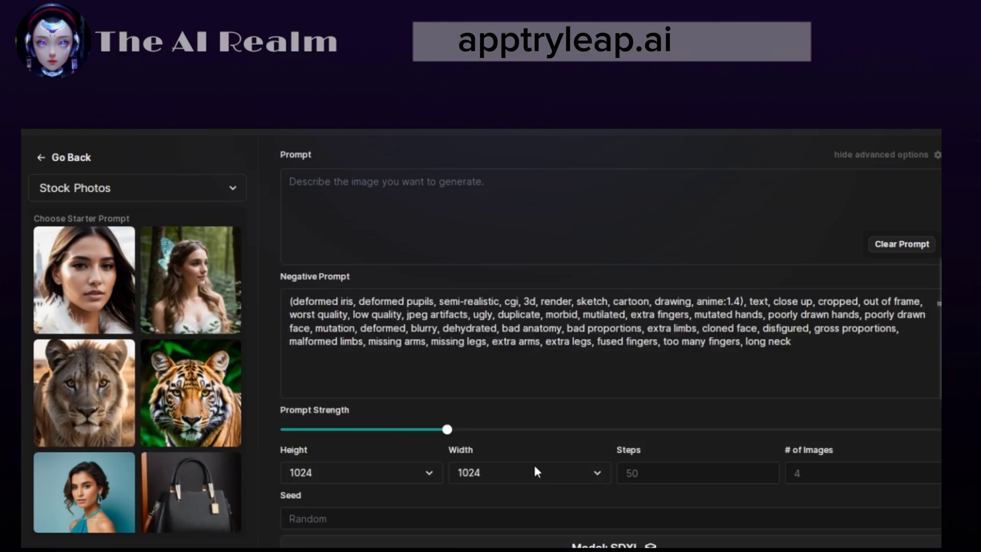
pyautogui.scroll(-3, 534, 467)
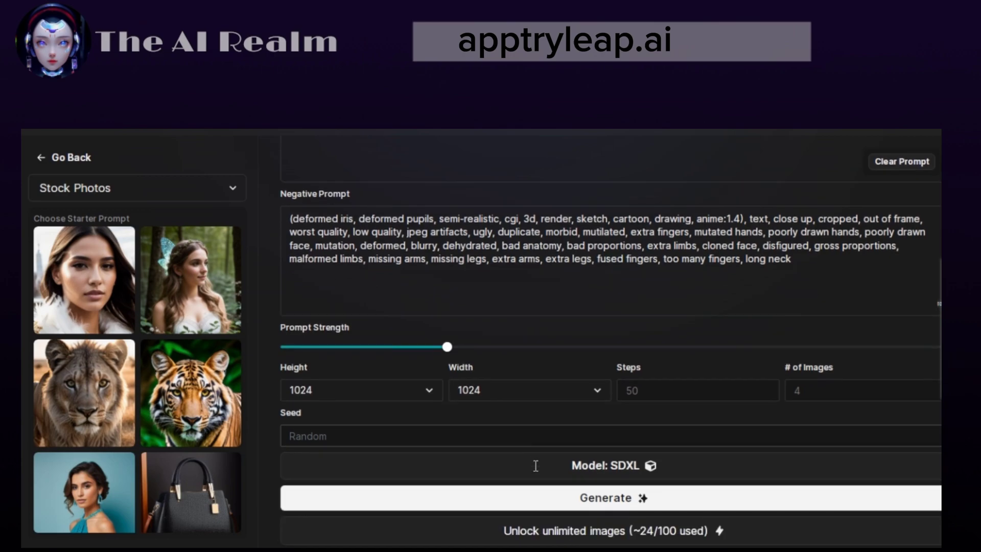
pyautogui.click(610, 466)
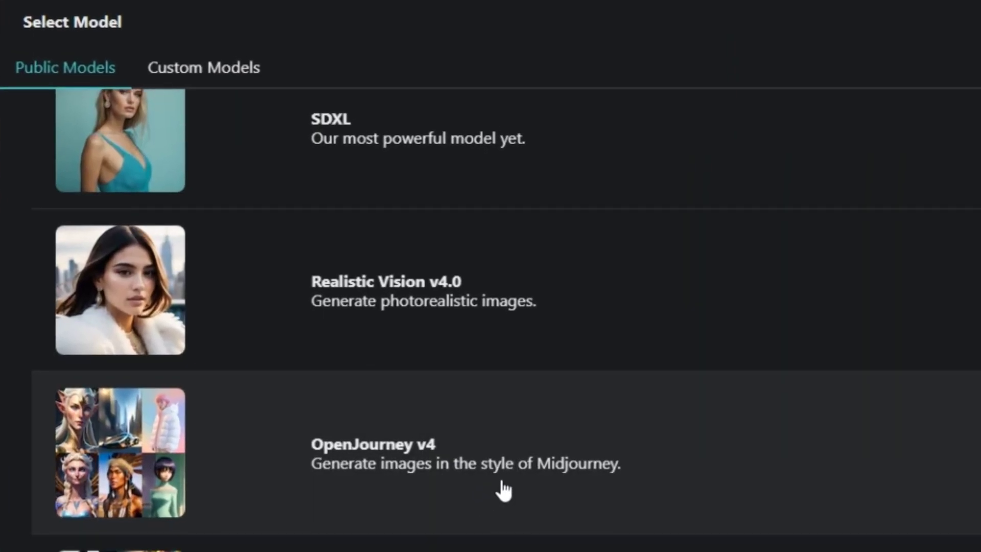
pyautogui.click(504, 490)
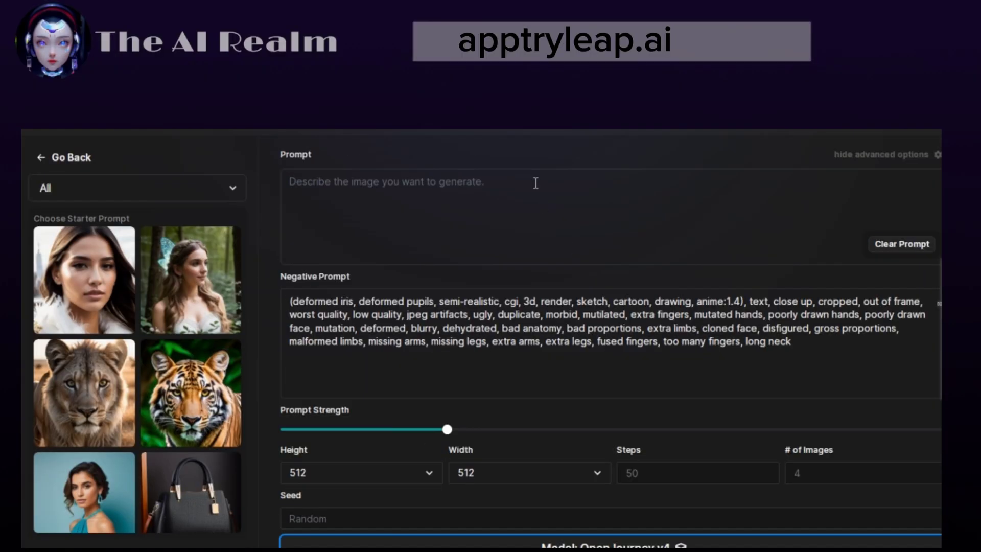
# Generate images from the prompt 'a girl dancing in the forest'.
pyautogui.click(536, 183)
pyautogui.write('a girl danci')
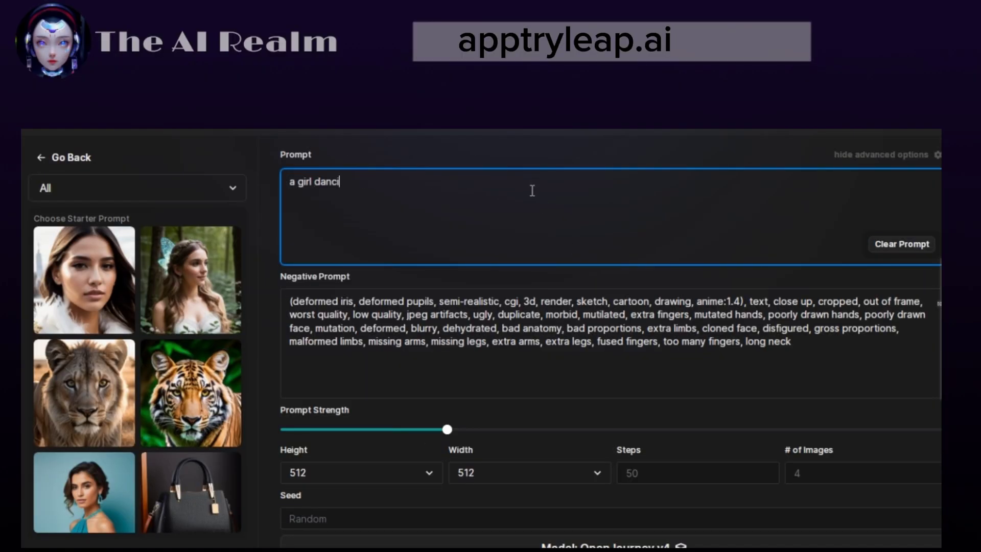
pyautogui.write('ng in the forest')
pyautogui.click(537, 272)
pyautogui.scroll(-5, 572, 327)
pyautogui.click(608, 361)
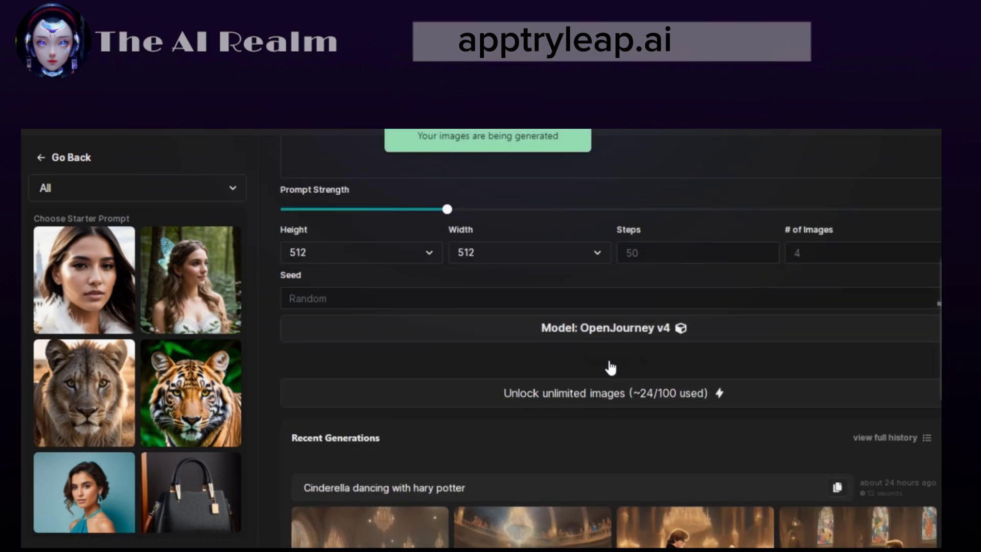
pyautogui.scroll(-2, 611, 365)
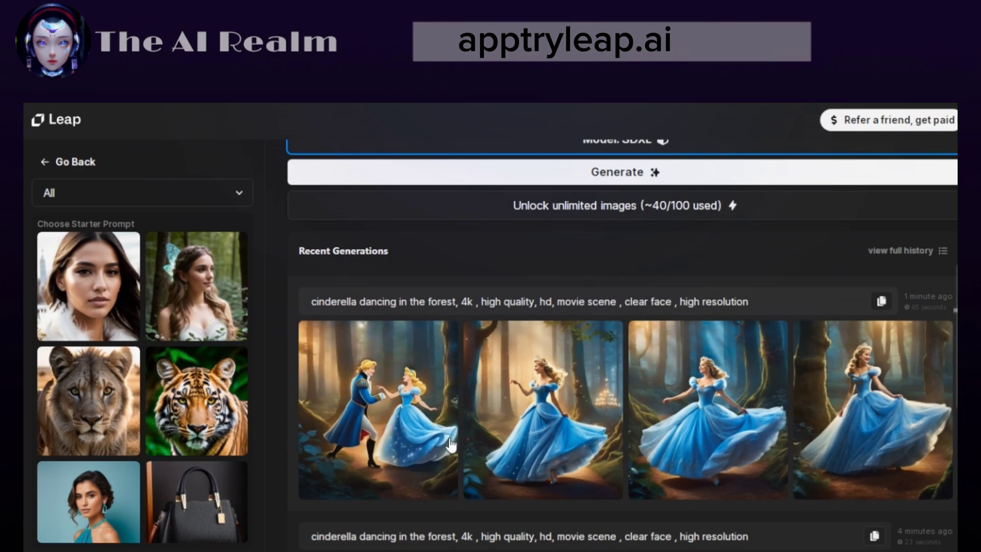
# Open the third Cinderella image and flip through all four variants.
pyautogui.click(716, 434)
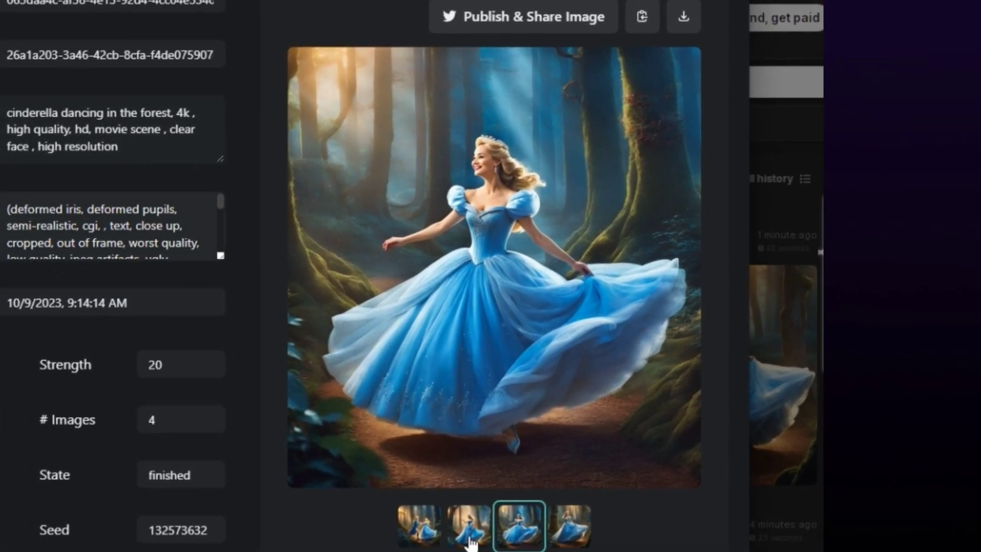
pyautogui.click(473, 527)
pyautogui.click(434, 542)
pyautogui.click(575, 529)
pyautogui.click(525, 529)
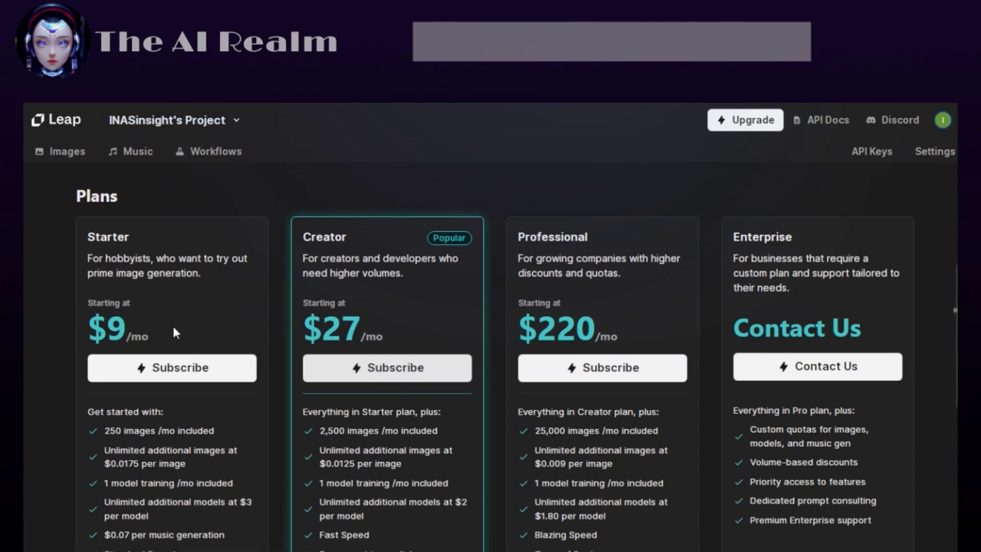
# Scroll to the Free plan and highlight its heading and the 'Generate 100 images for free' line.
pyautogui.scroll(-8, 127, 466)
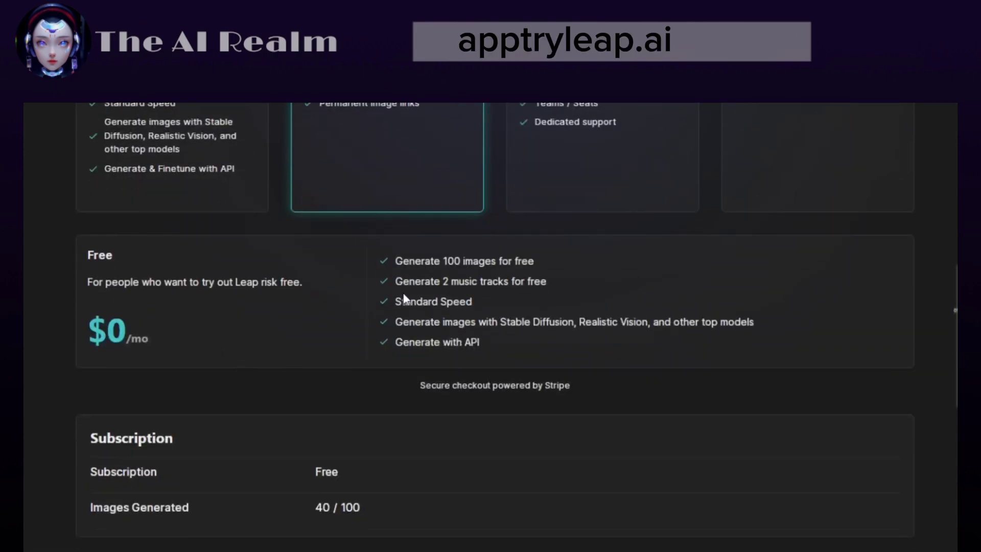
pyautogui.moveTo(89, 255); pyautogui.dragTo(121, 261)
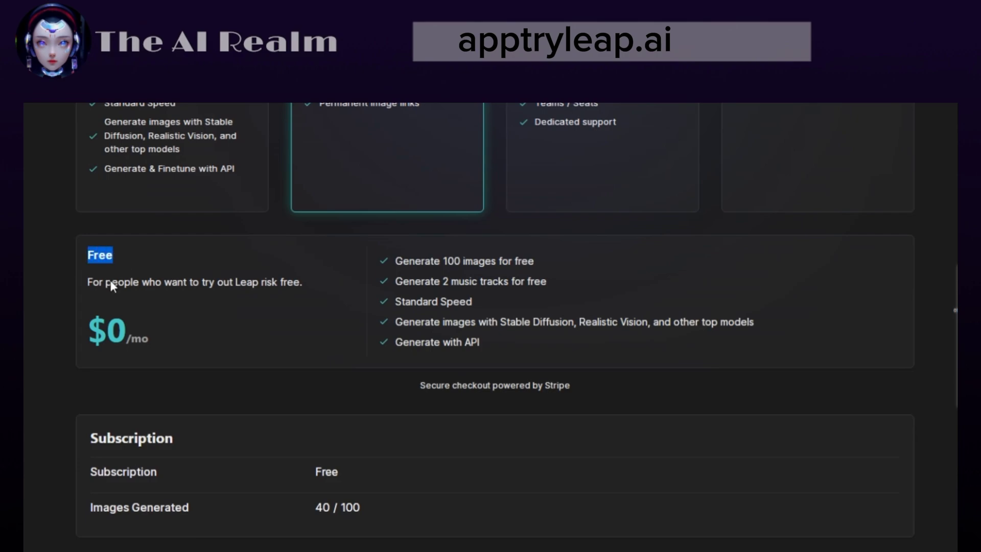
pyautogui.moveTo(396, 261); pyautogui.dragTo(542, 262)
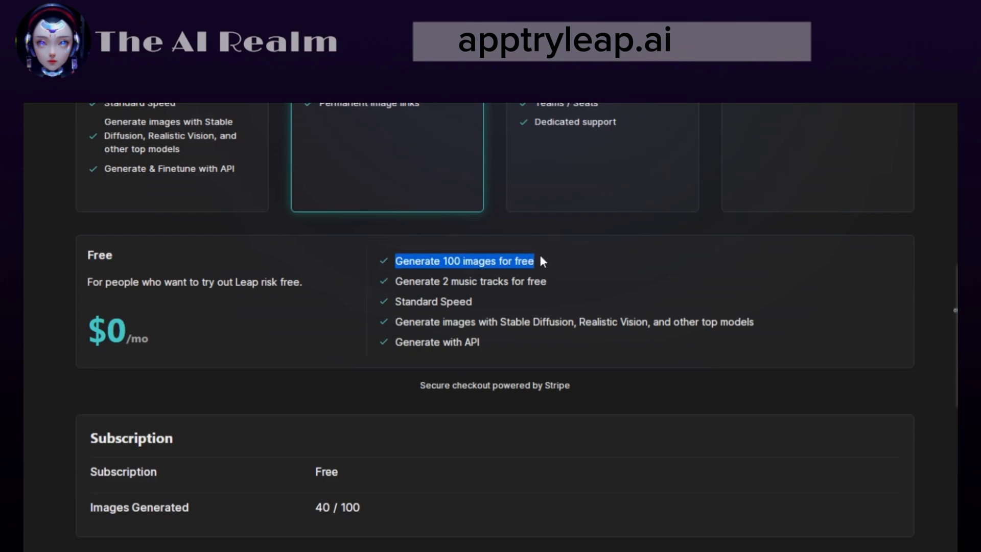
pyautogui.click(548, 279)
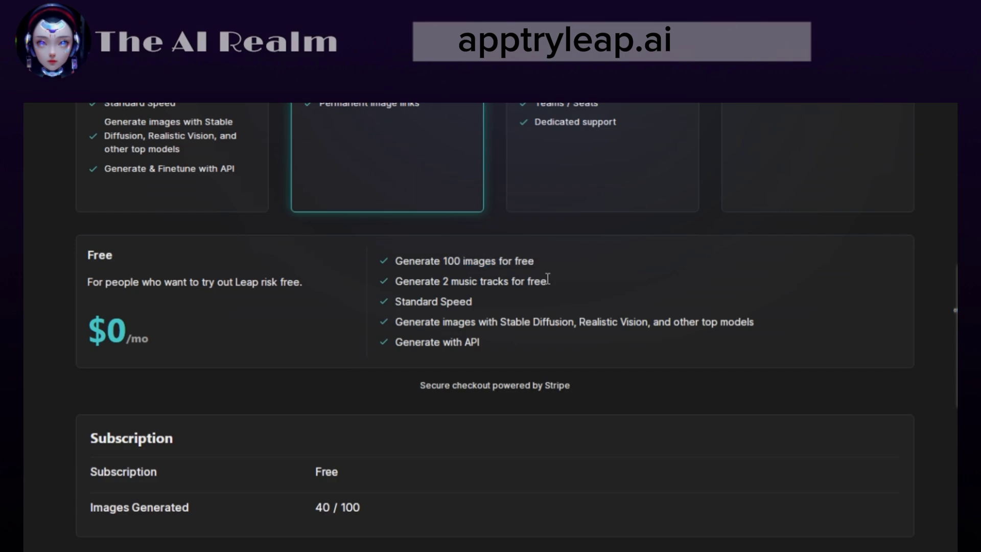
pyautogui.scroll(7, 548, 279)
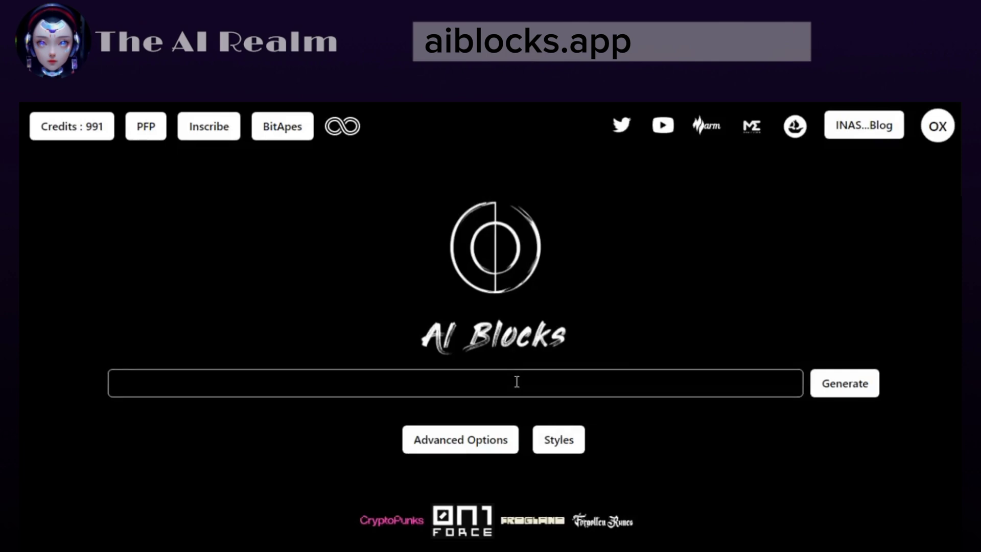
# Enter the prompt 'A dragon and a castle' and expand the advanced generation options.
pyautogui.click(517, 381)
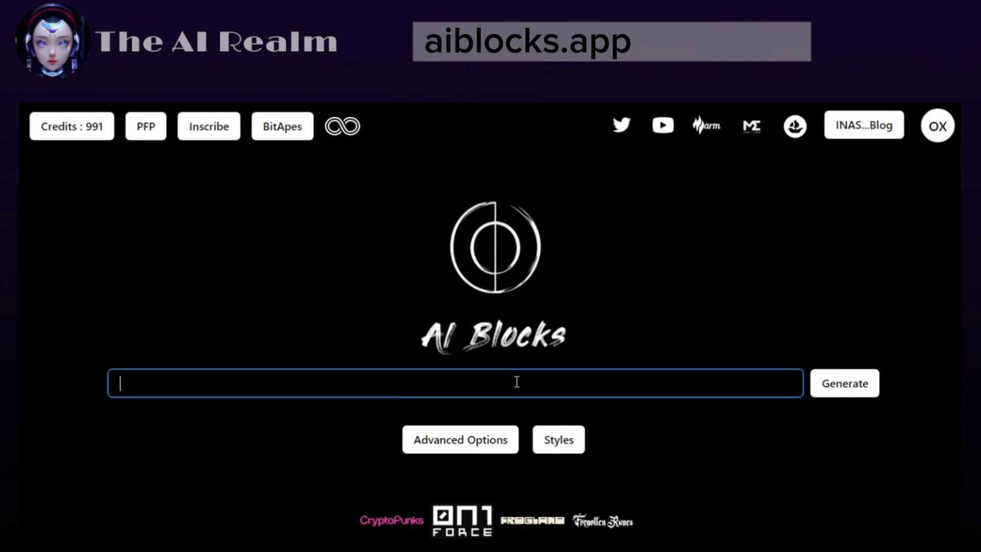
pyautogui.write('A dragon and a castle')
pyautogui.scroll(-1, 645, 368)
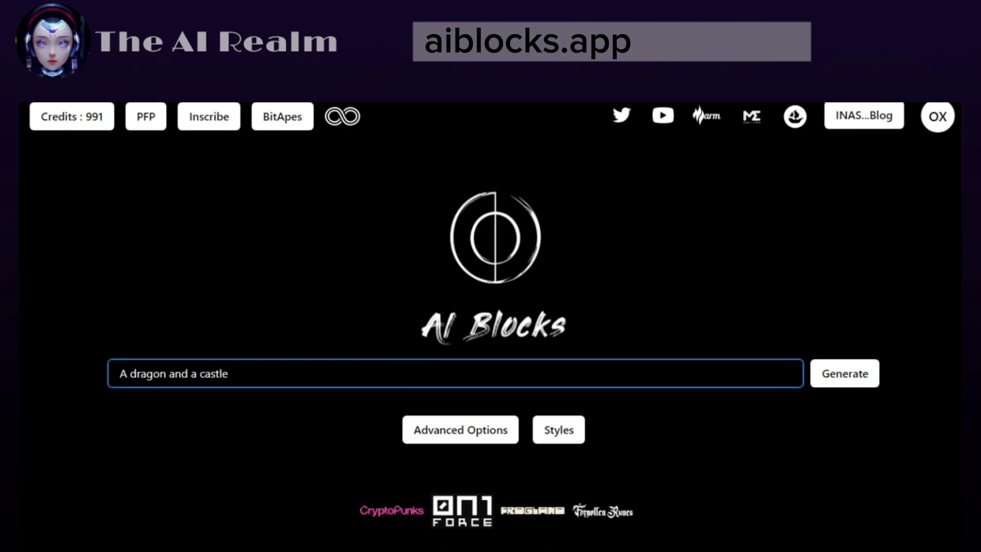
pyautogui.click(506, 401)
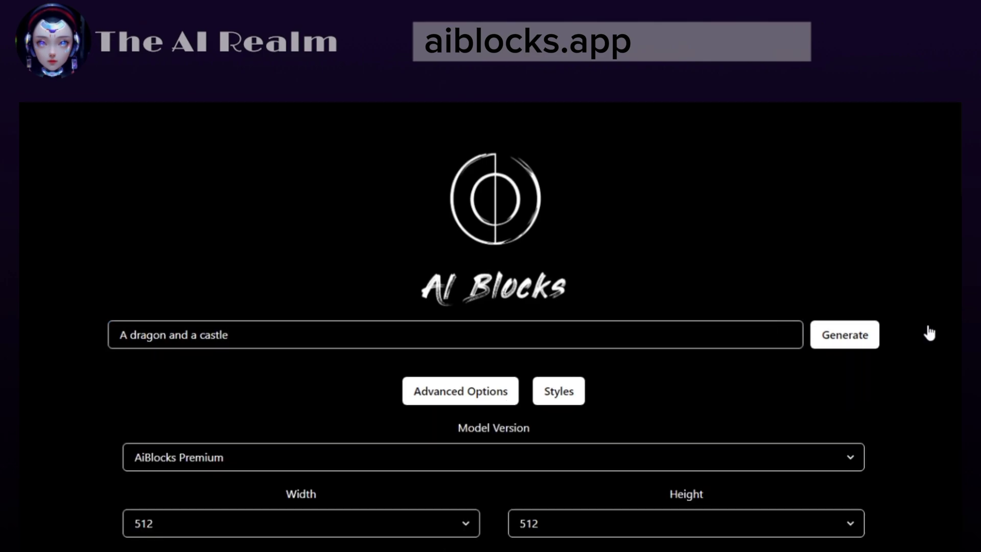
# Check the Model Version and Enhance lists, keeping AiBlocks Premium and None.
pyautogui.scroll(-4, 490, 327)
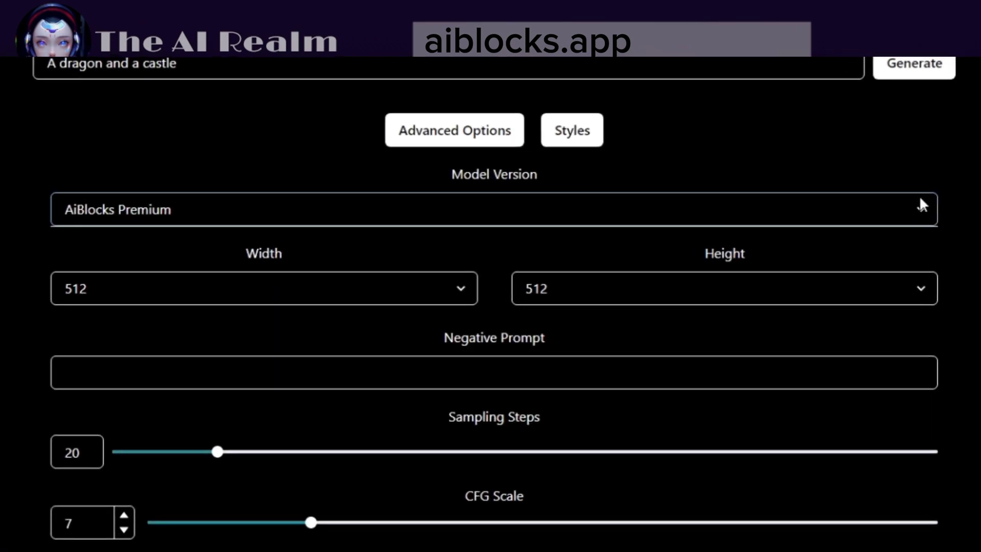
pyautogui.click(851, 225)
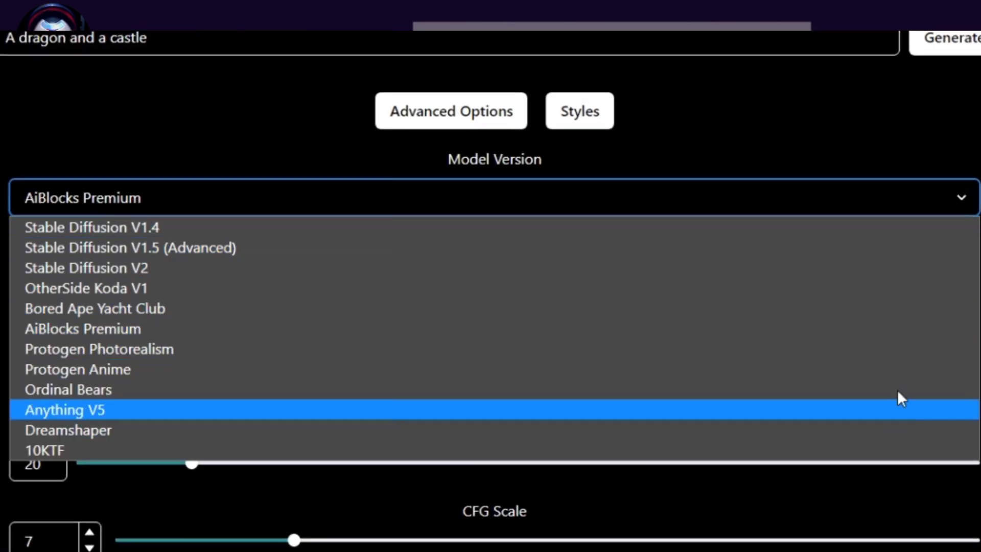
pyautogui.press('Escape')
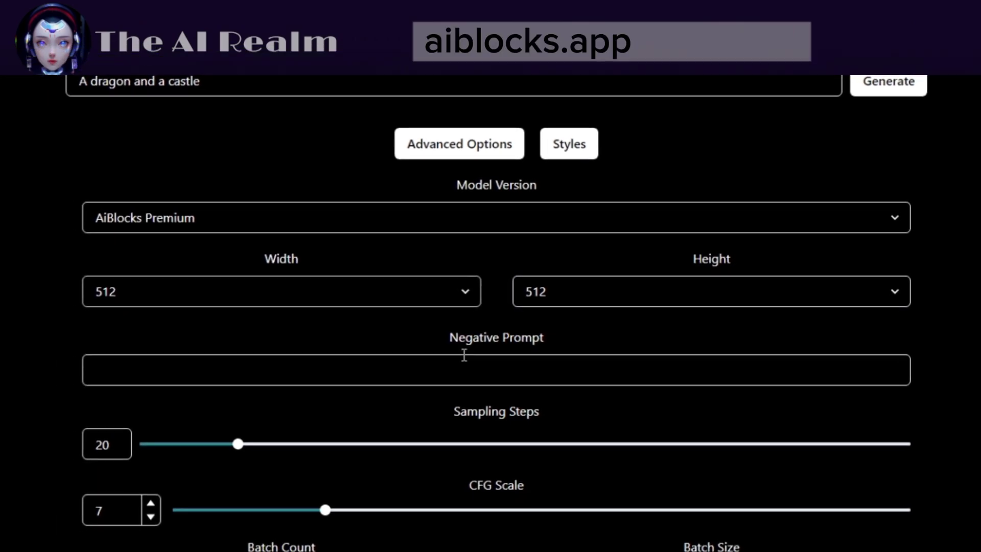
pyautogui.scroll(-5, 942, 305)
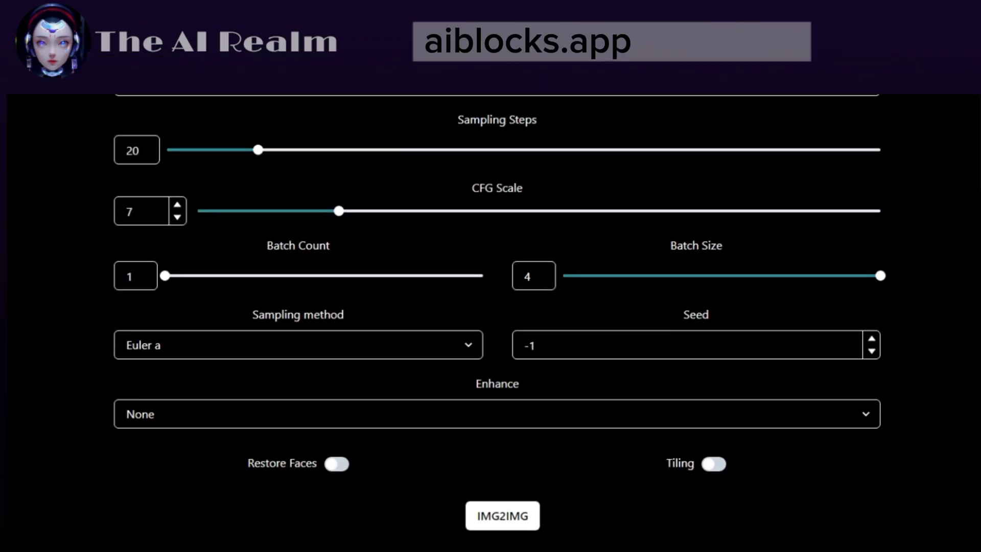
pyautogui.click(663, 397)
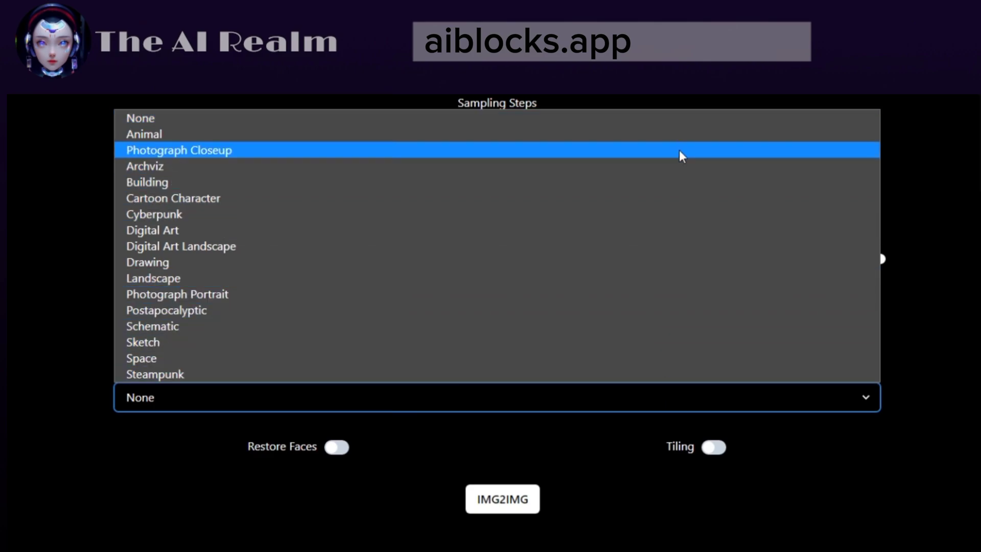
pyautogui.press('Escape')
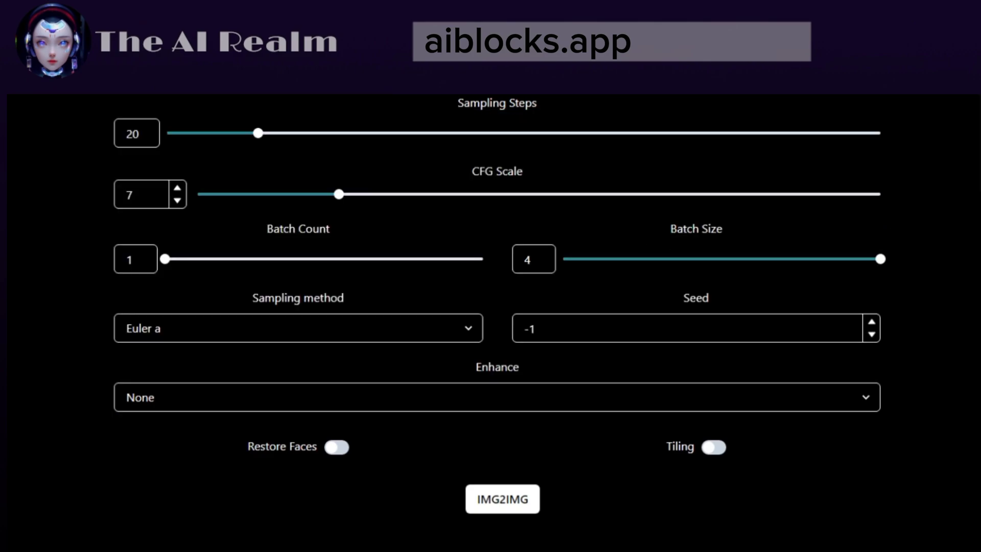
# Apply the Dungeons and dragons style preset and generate the dragon-and-castle images.
pyautogui.scroll(10, 655, 260)
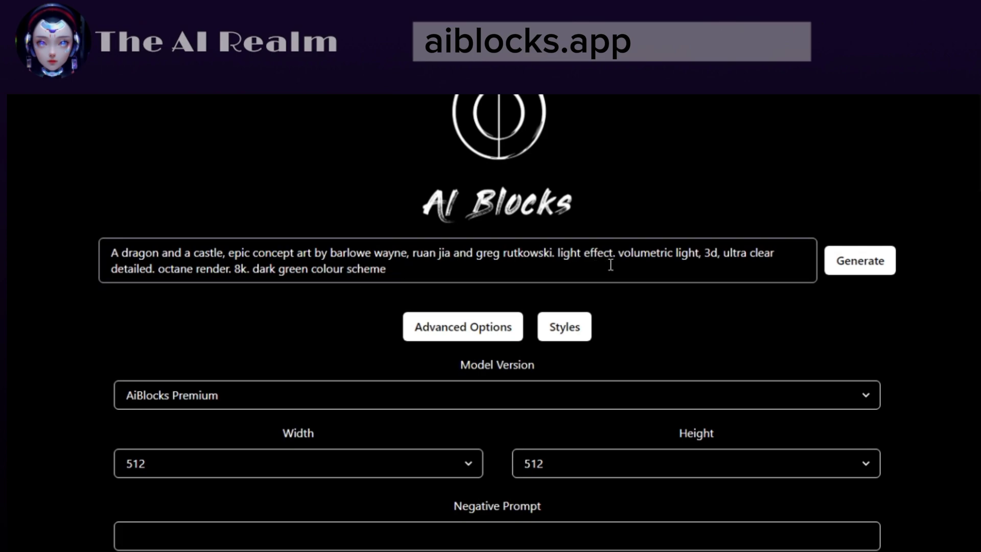
pyautogui.click(557, 333)
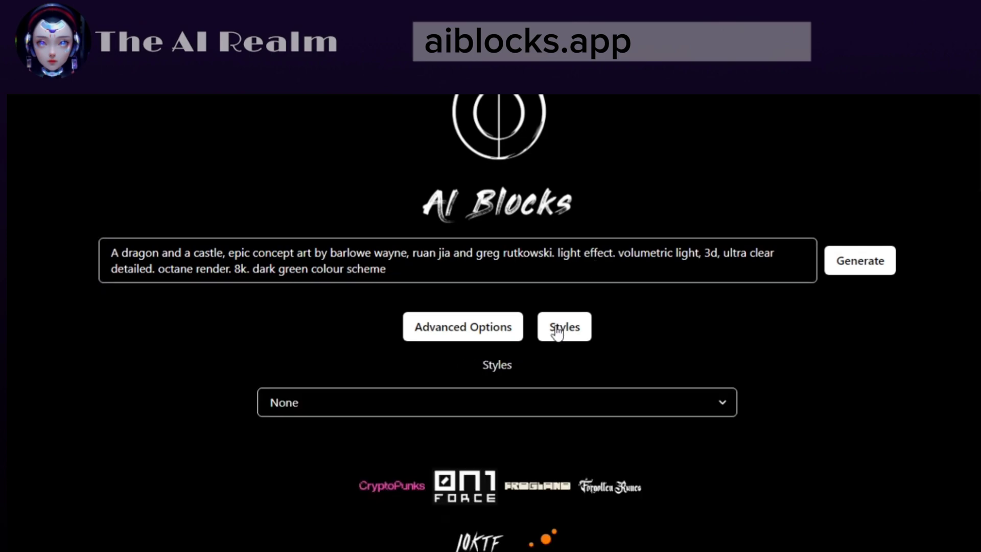
pyautogui.click(556, 394)
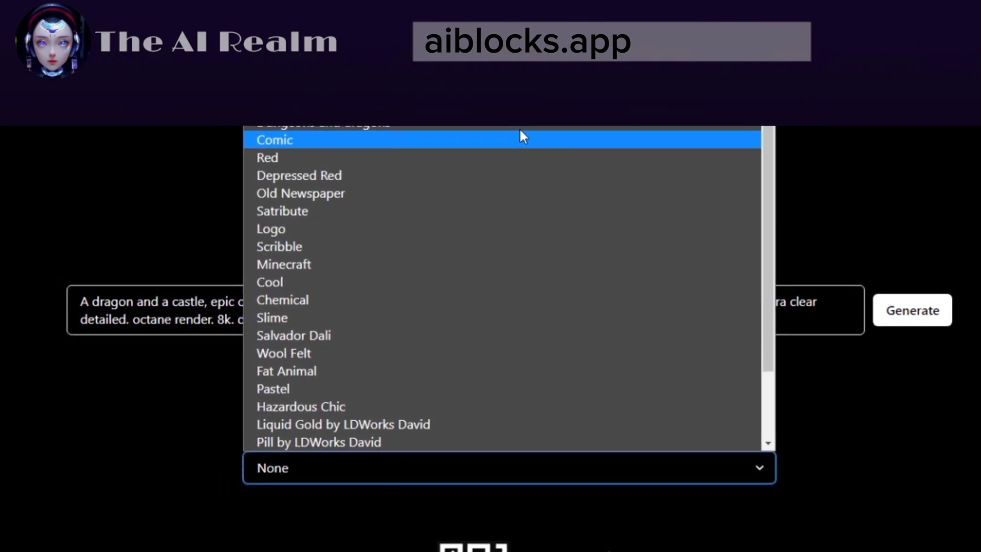
pyautogui.click(521, 125)
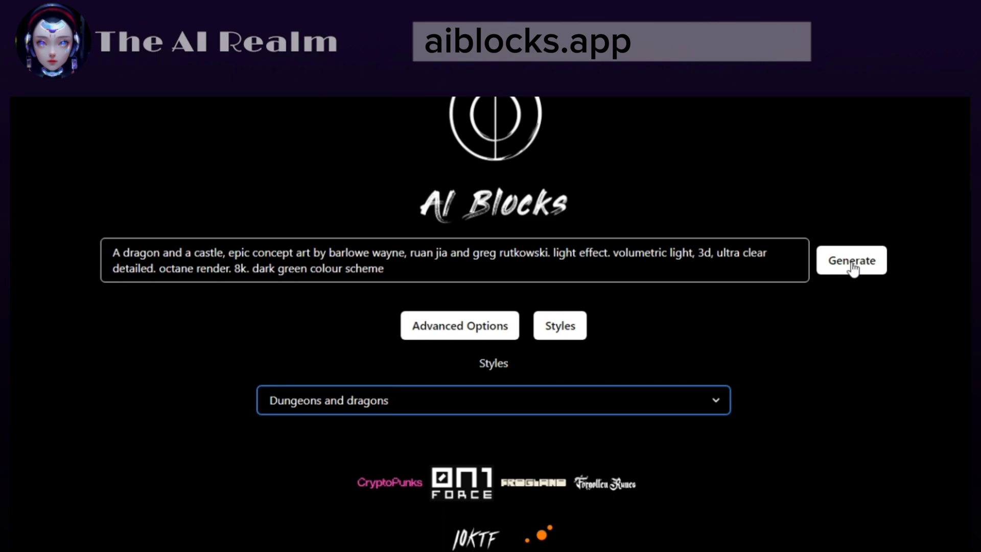
pyautogui.click(852, 263)
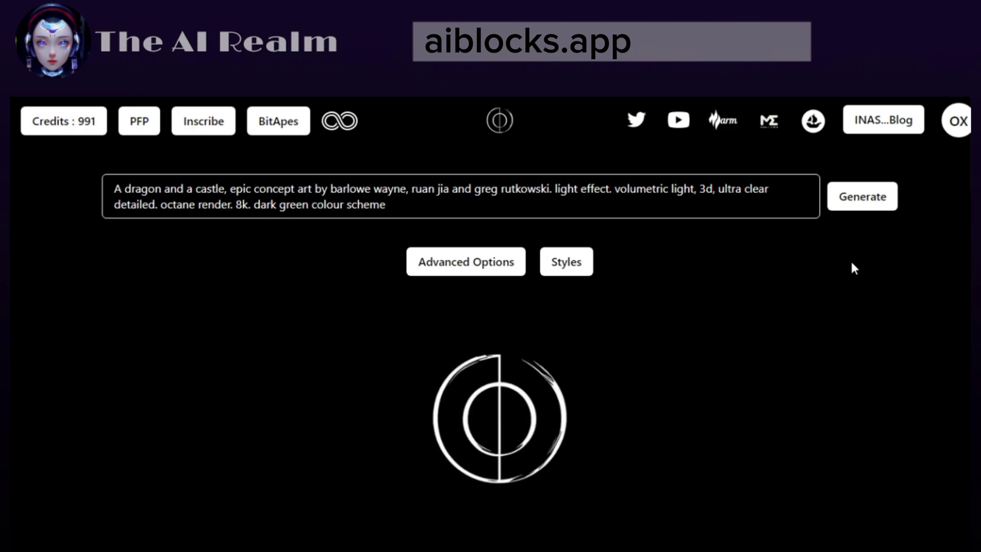
# Bring up the save options for the third generated image, then dismiss them.
pyautogui.scroll(-2, 854, 268)
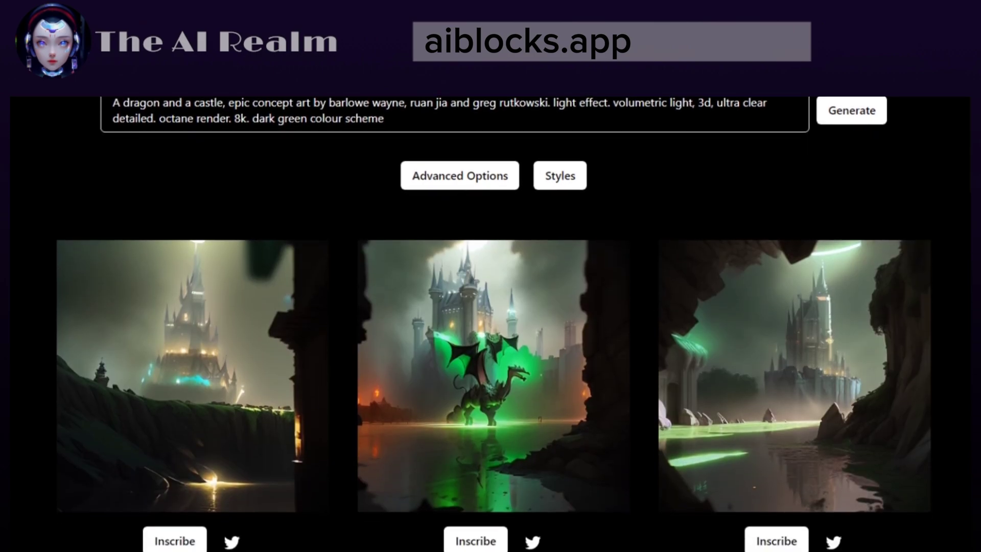
pyautogui.rightClick(810, 415)
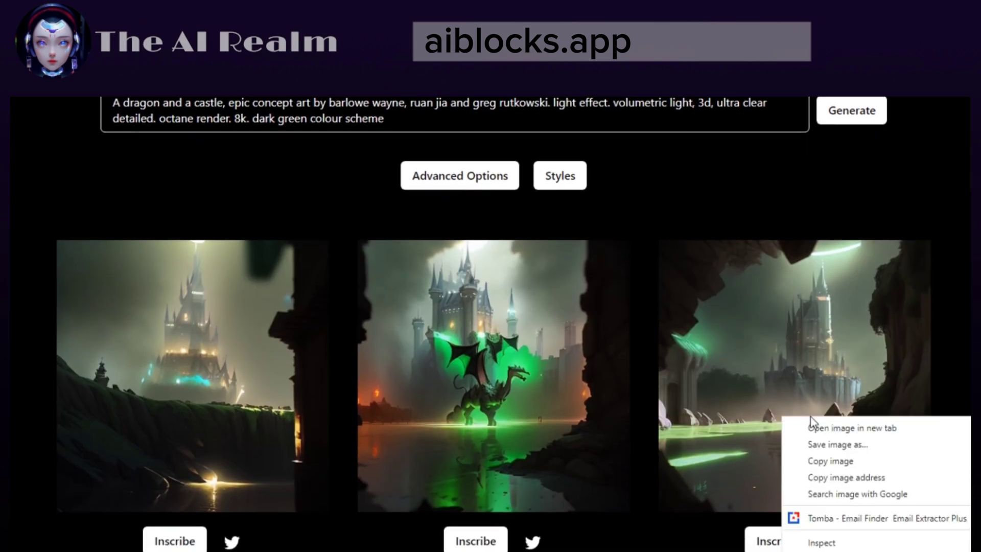
pyautogui.click(899, 329)
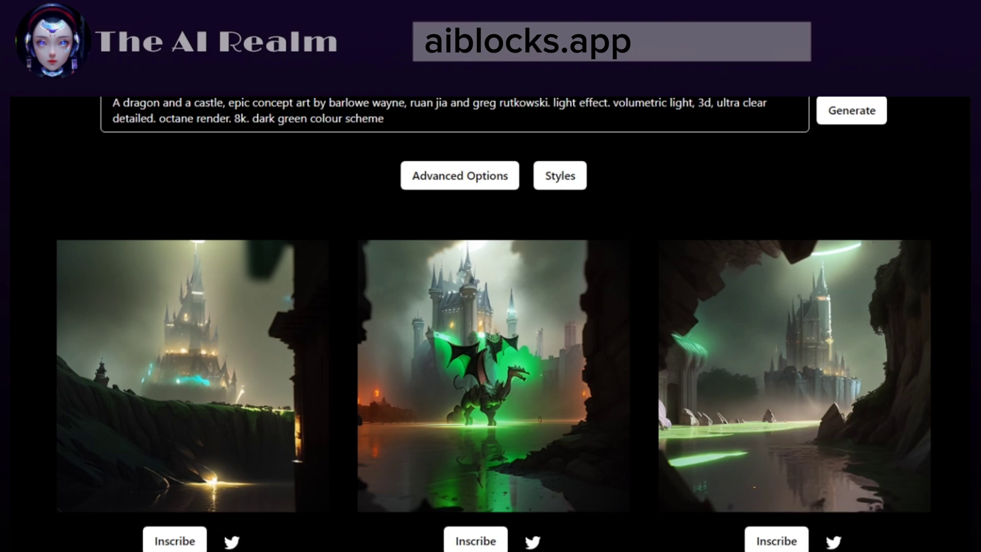
pyautogui.scroll(2, 899, 330)
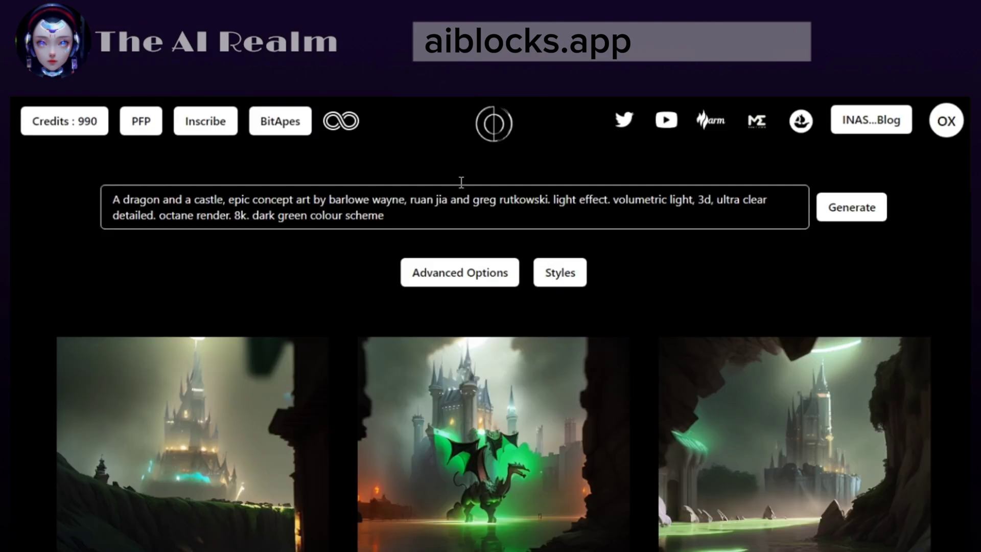
# Browse the community gallery and view the Santa ape image's prompt details.
pyautogui.click(341, 121)
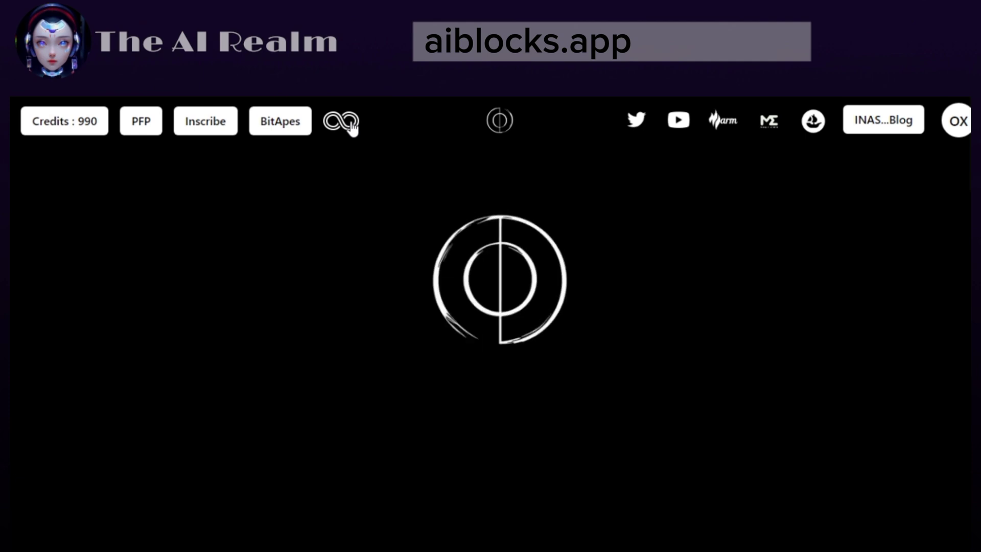
pyautogui.scroll(-15, 613, 307)
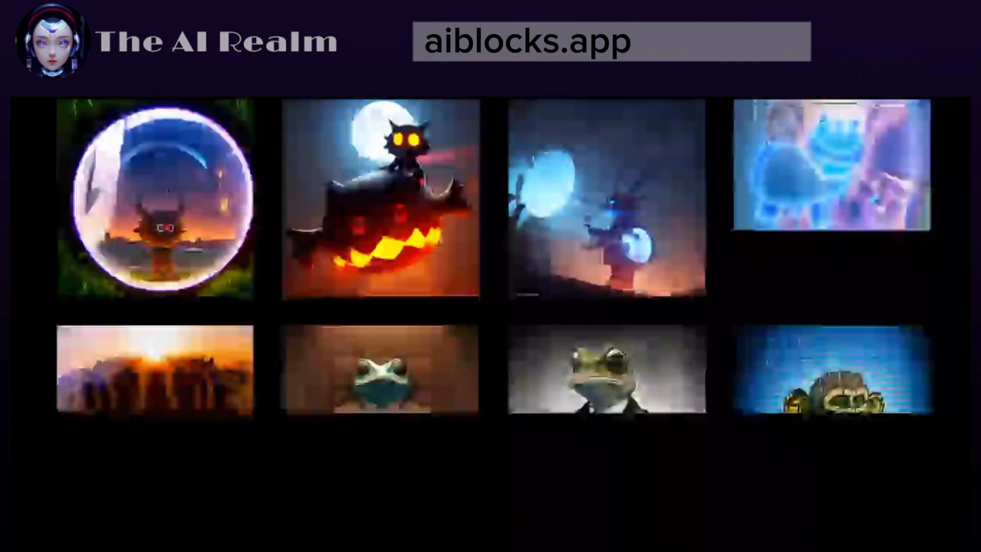
pyautogui.scroll(15, 878, 281)
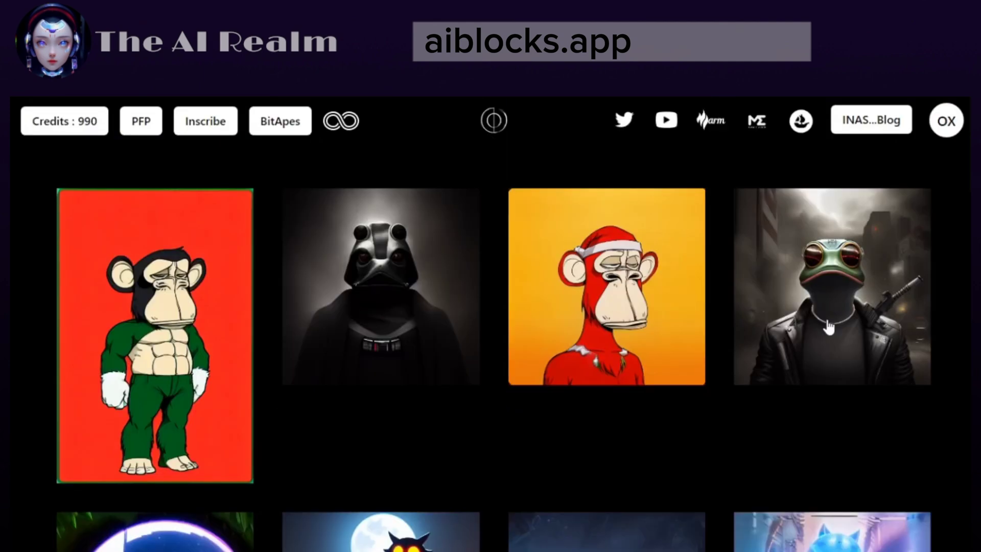
pyautogui.click(514, 212)
pyautogui.scroll(-4, 499, 351)
pyautogui.click(773, 240)
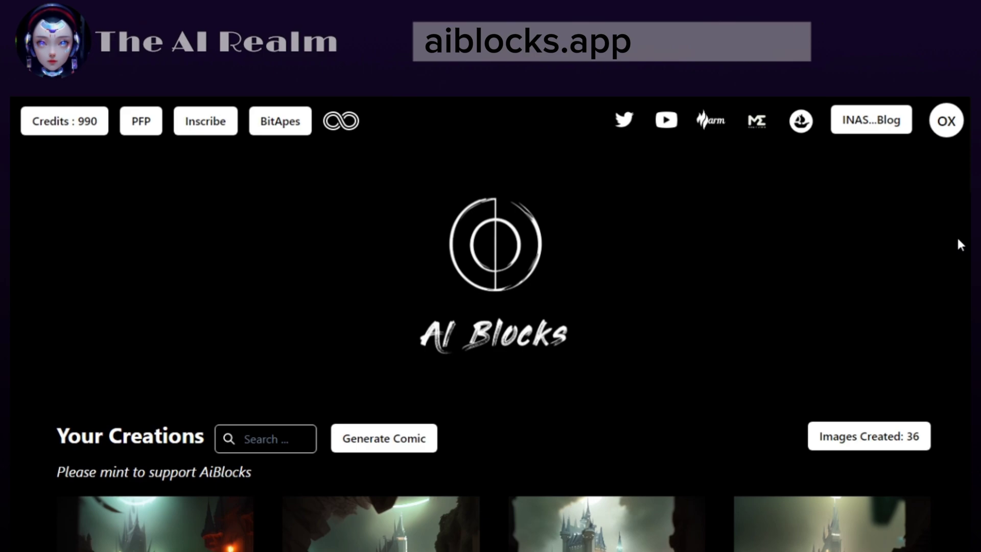
# Scroll through the Your Creations gallery of 36 images.
pyautogui.scroll(-3, 959, 243)
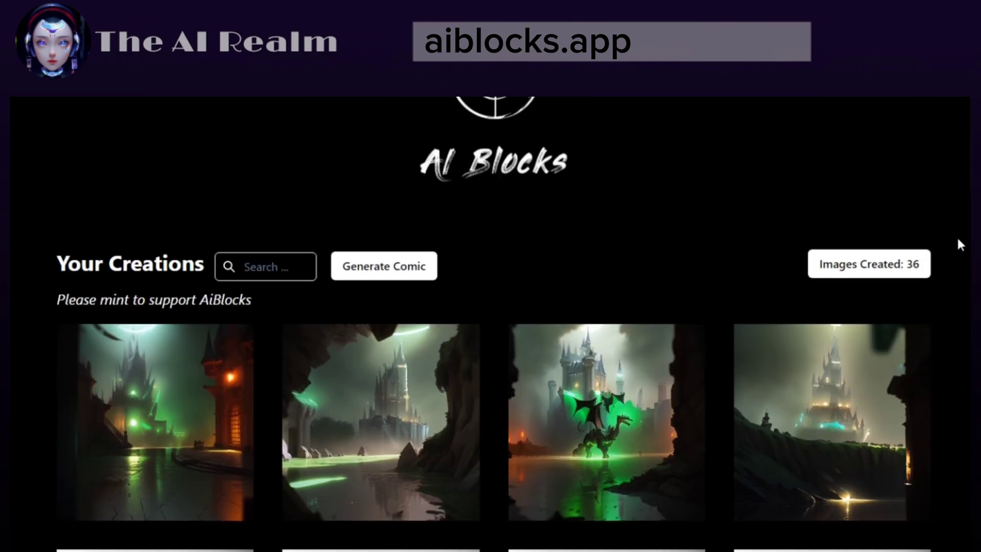
pyautogui.scroll(-2, 958, 240)
pyautogui.scroll(-15, 958, 243)
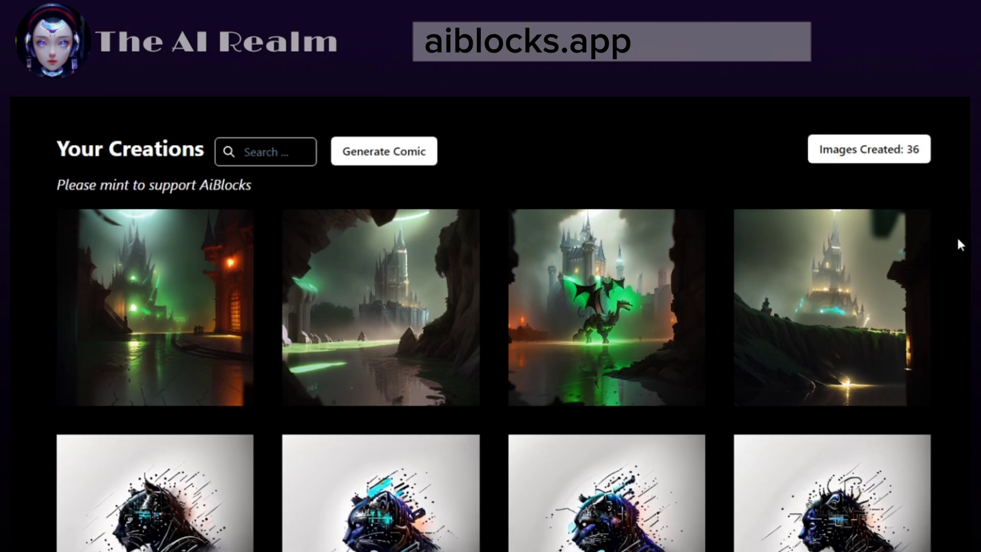
pyautogui.scroll(20, 959, 240)
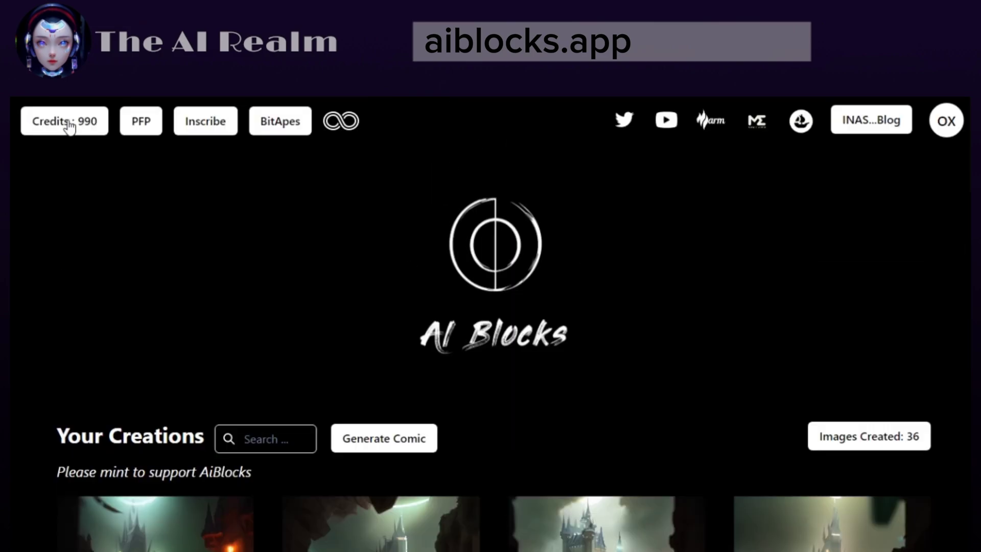
# In Buy Credits, cycle the payment token from Ethereum through USDT and DAI to ApeCoin.
pyautogui.click(68, 125)
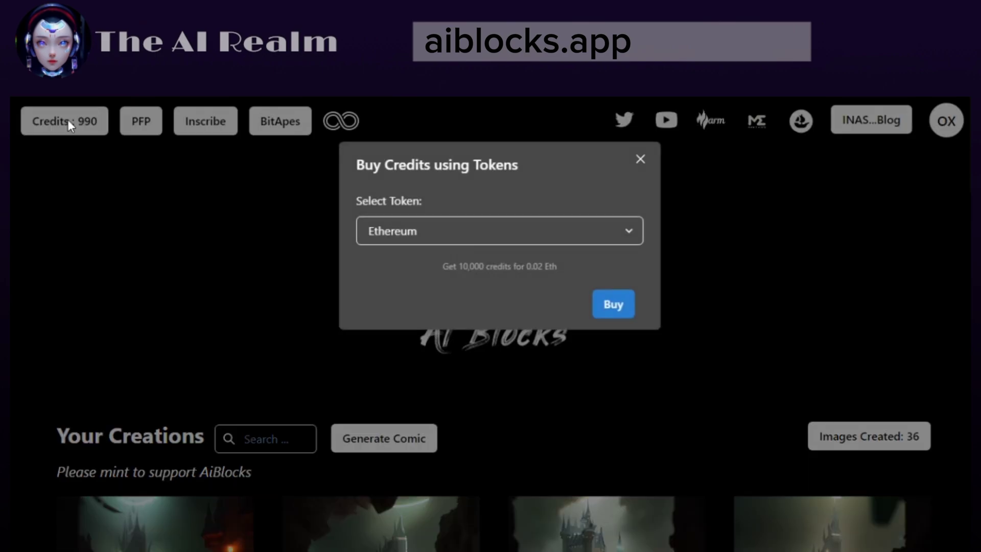
pyautogui.click(454, 234)
pyautogui.click(452, 232)
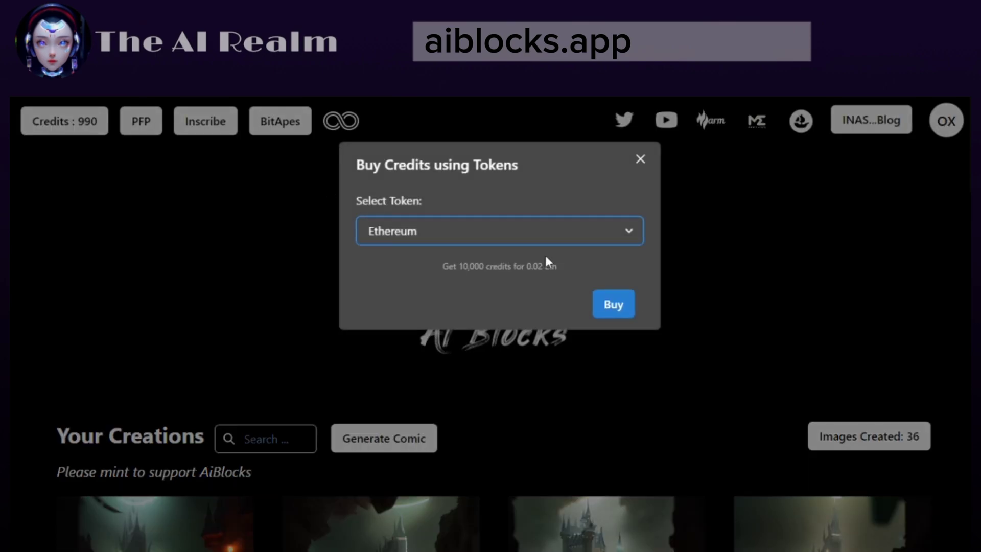
pyautogui.click(516, 224)
pyautogui.click(452, 265)
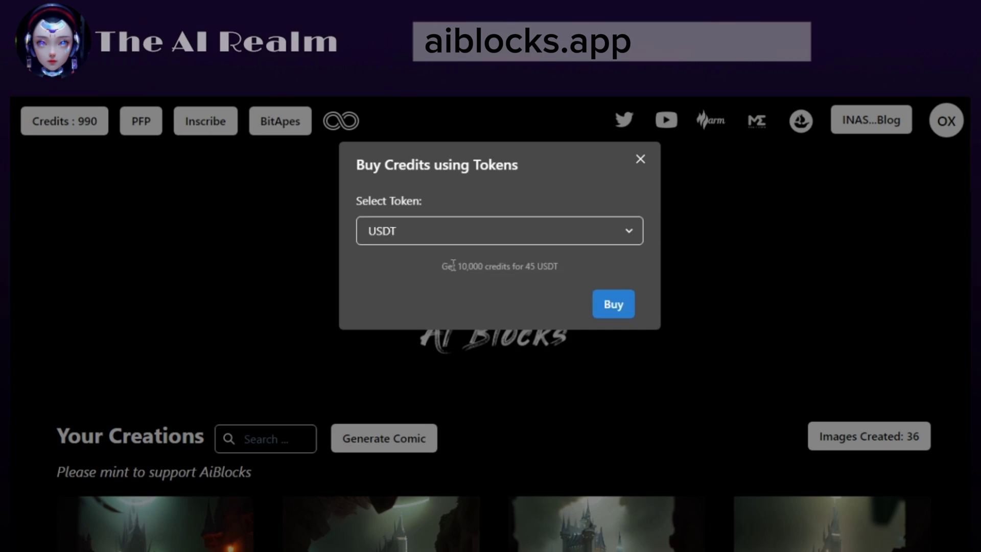
pyautogui.click(522, 232)
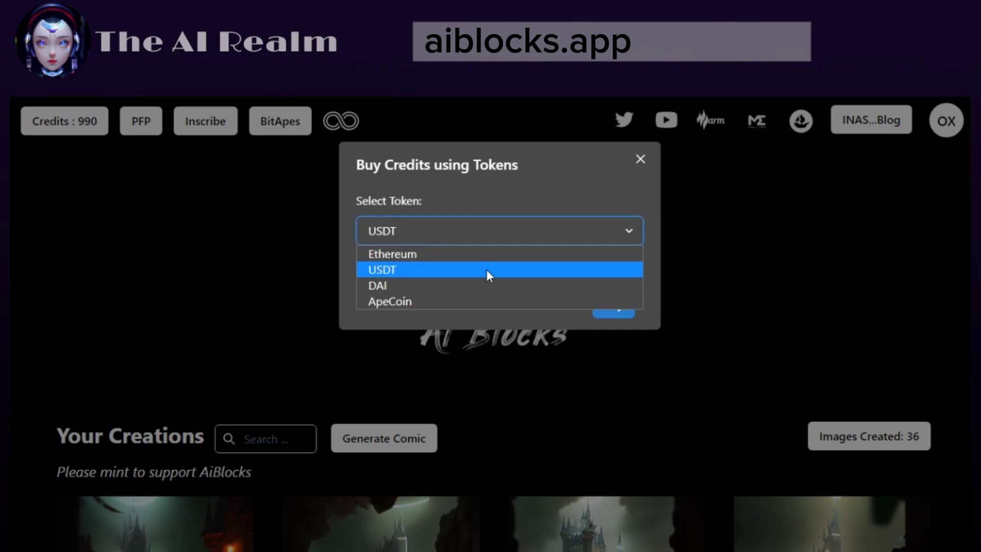
pyautogui.click(453, 285)
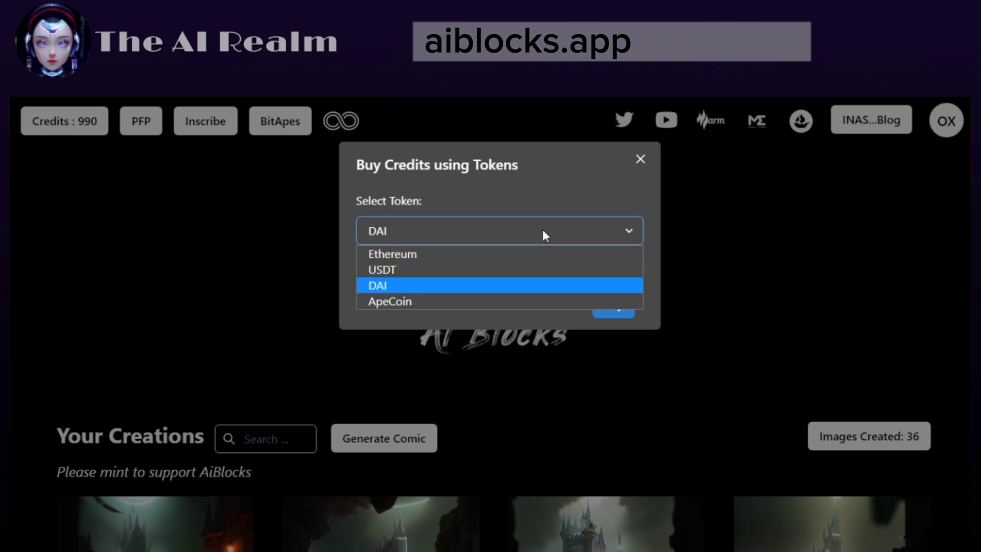
pyautogui.click(404, 301)
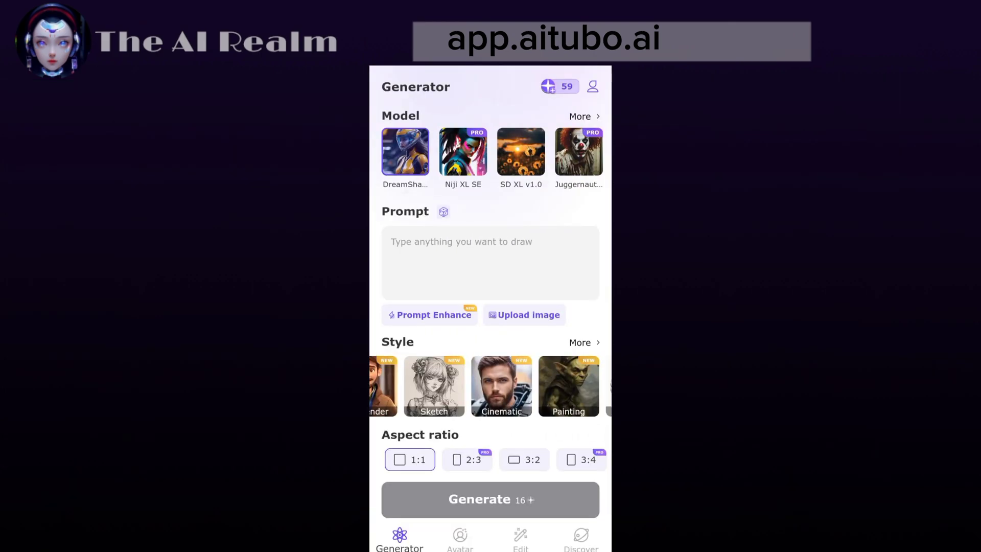
# Switch the Artist and Model panels to trending, then scroll to the Community Feed.
pyautogui.scroll(-2, 491, 307)
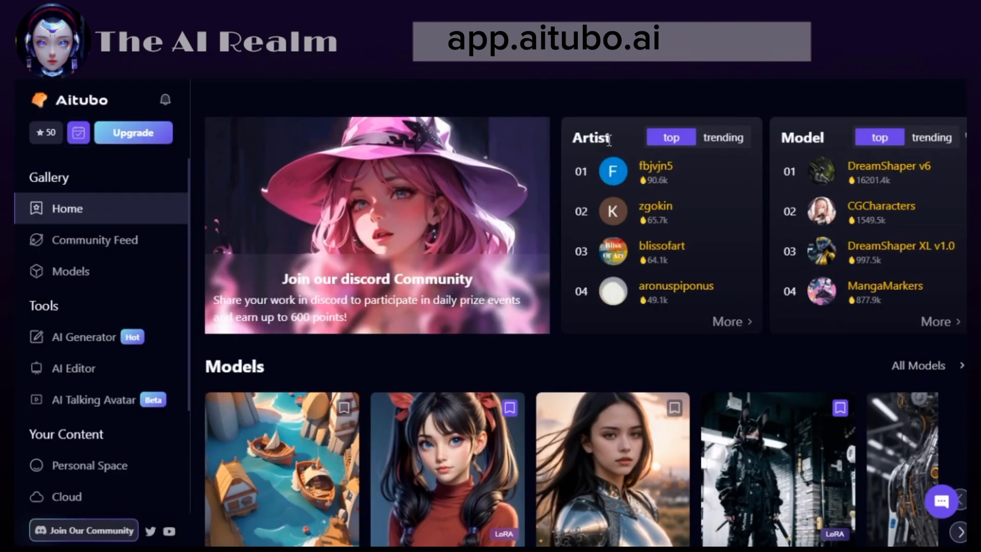
pyautogui.click(724, 138)
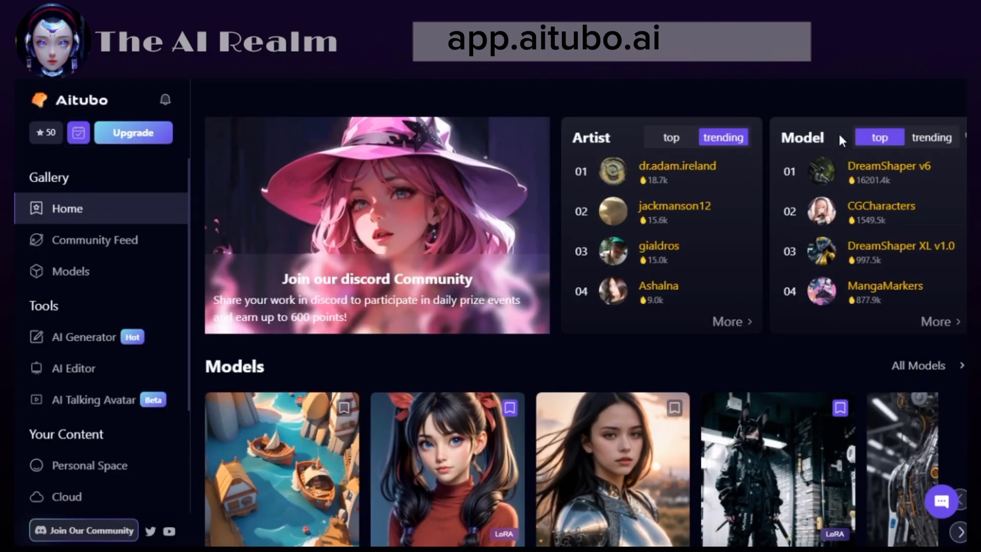
pyautogui.click(921, 142)
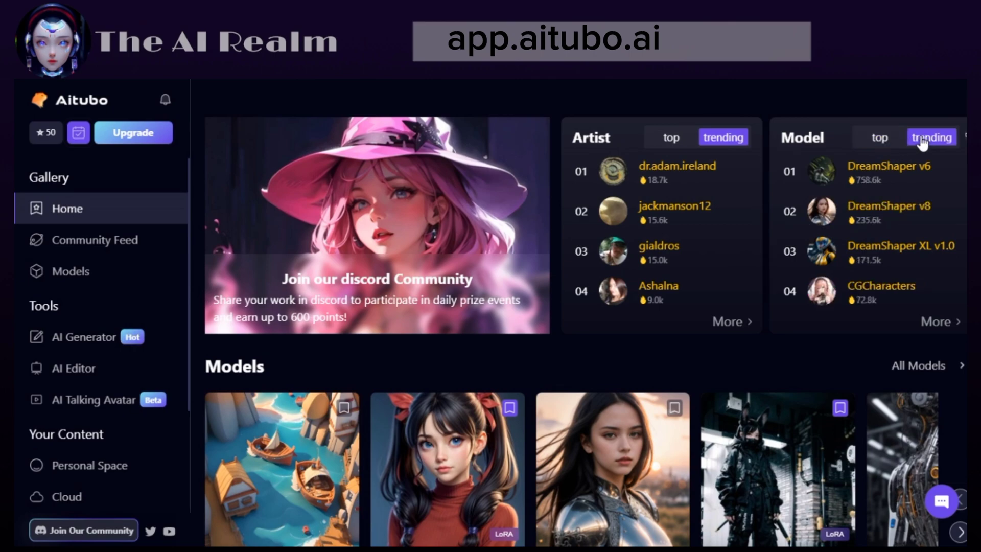
pyautogui.scroll(-1, 921, 142)
pyautogui.scroll(-8, 922, 142)
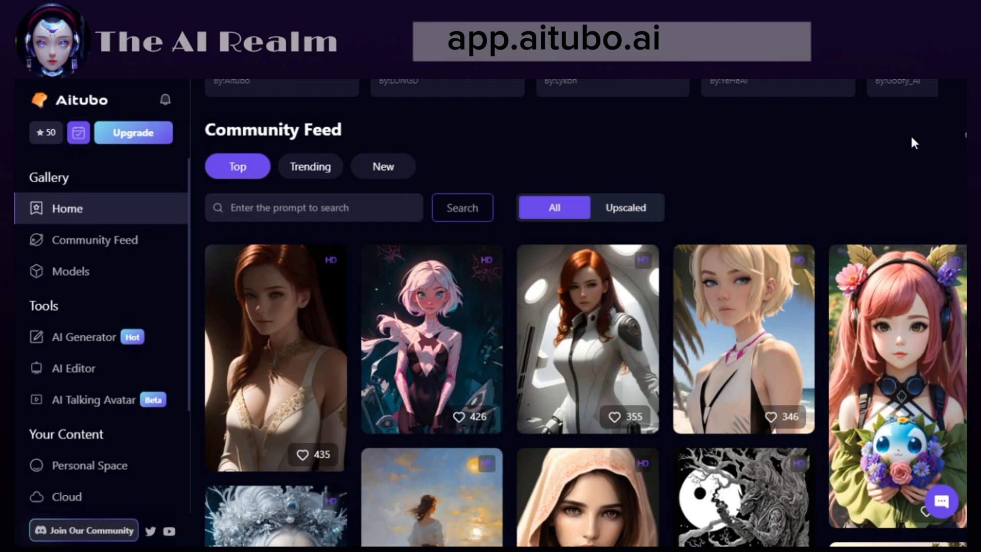
pyautogui.moveTo(597, 302)
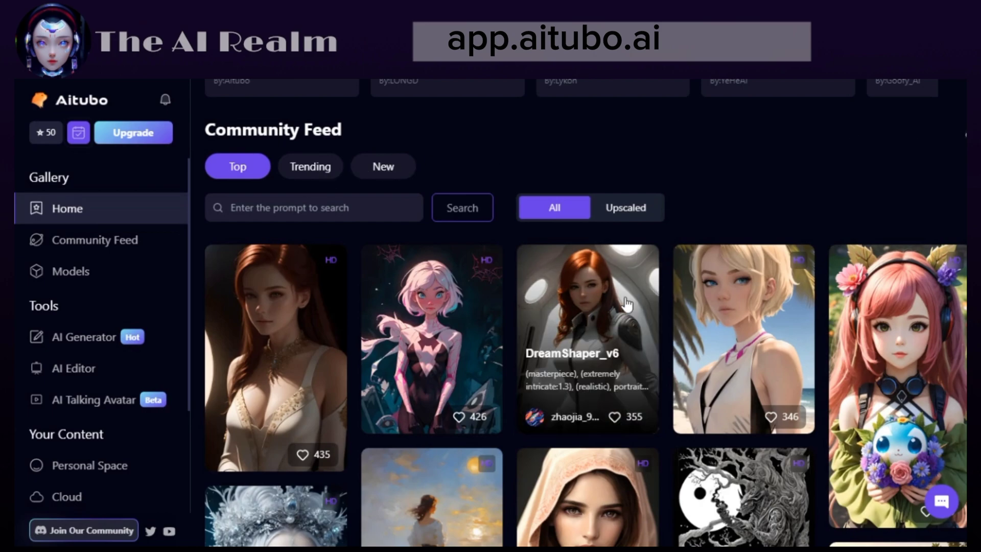
# Open the blonde beach portrait from the feed and send it to the Talking Avatar maker.
pyautogui.click(728, 327)
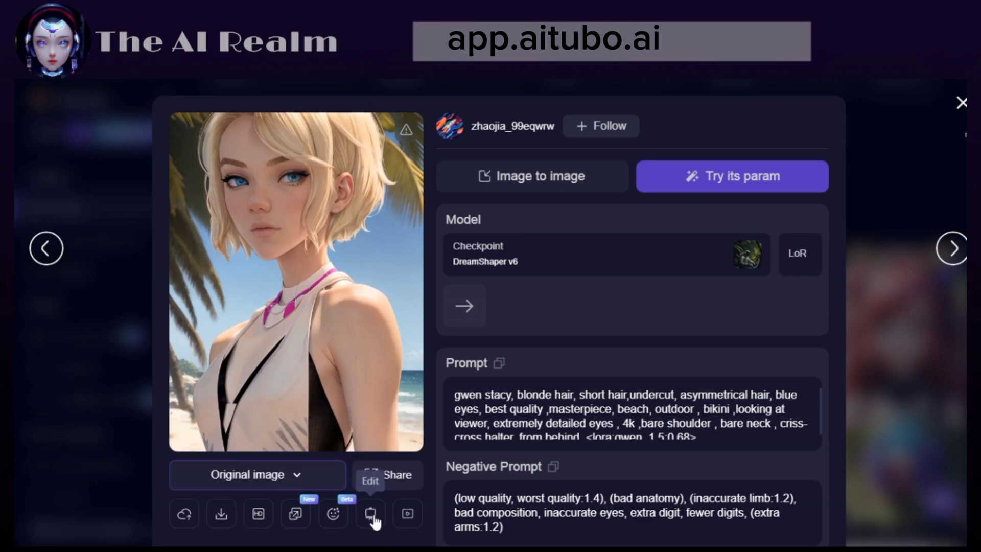
pyautogui.click(404, 514)
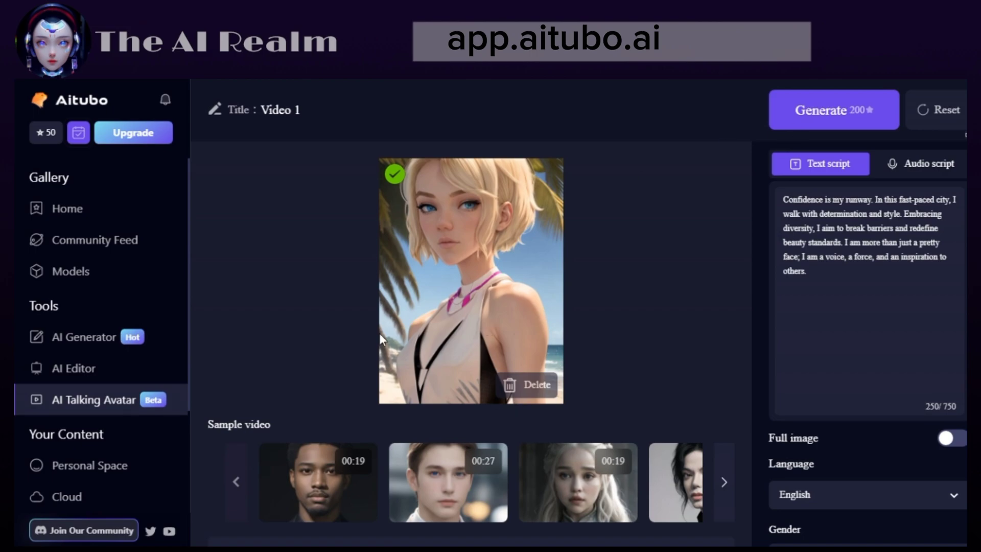
# Open the AI Generator with a random example prompt and the DreamShaper v8 model.
pyautogui.click(132, 339)
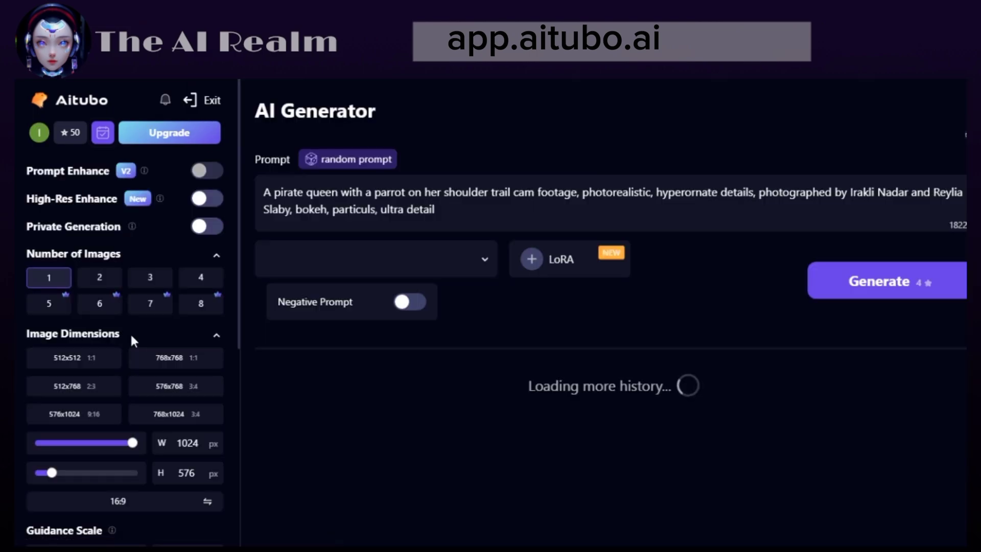
pyautogui.click(358, 161)
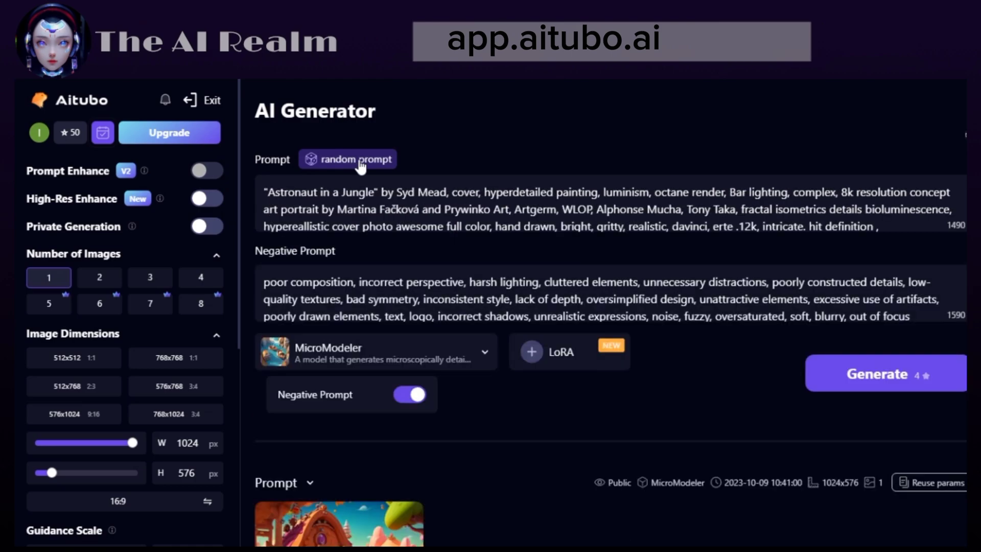
pyautogui.click(448, 349)
pyautogui.scroll(-2, 448, 350)
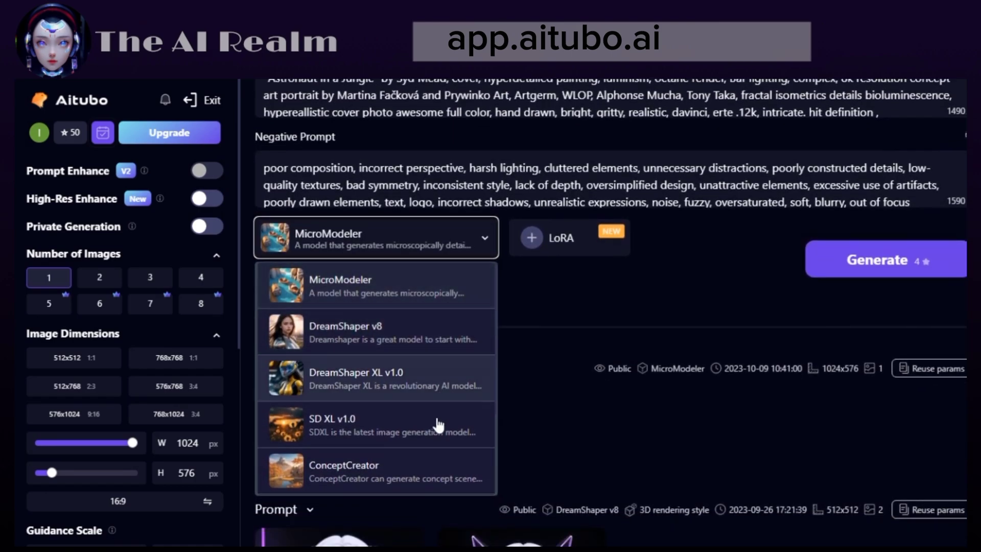
pyautogui.click(449, 339)
# Add the 3D rendering style LoRA, set 4 images, and generate.
pyautogui.click(563, 241)
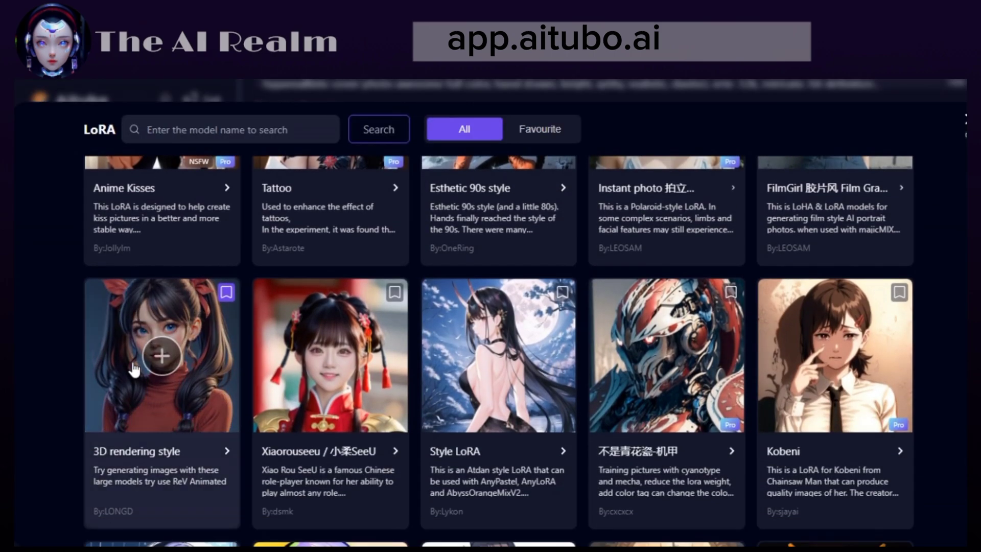
pyautogui.click(134, 368)
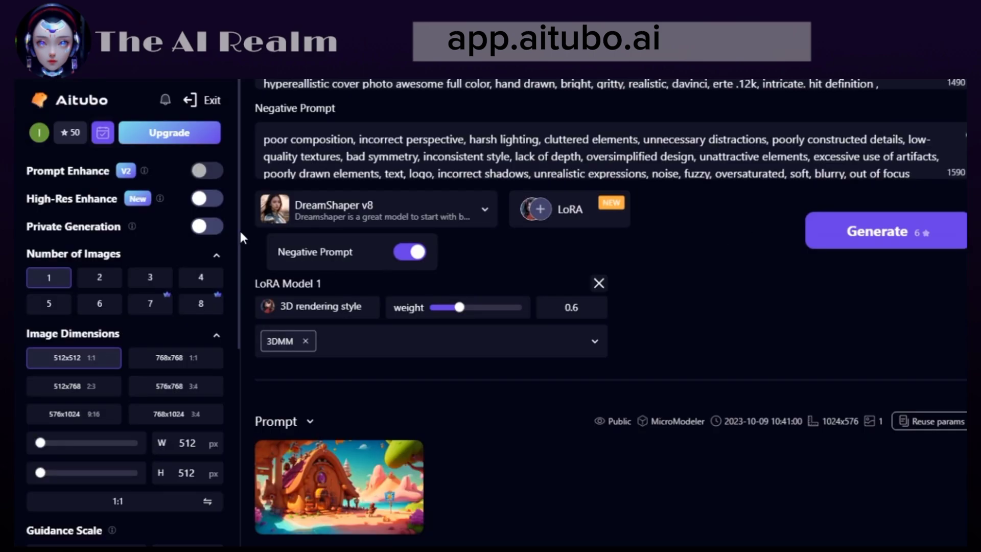
pyautogui.scroll(-1, 228, 245)
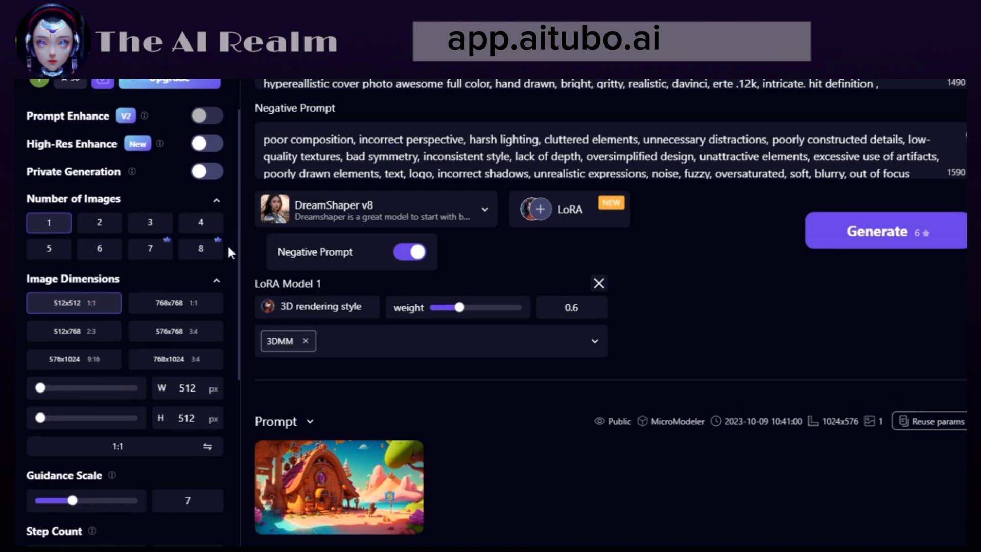
pyautogui.scroll(-2, 227, 244)
pyautogui.click(201, 135)
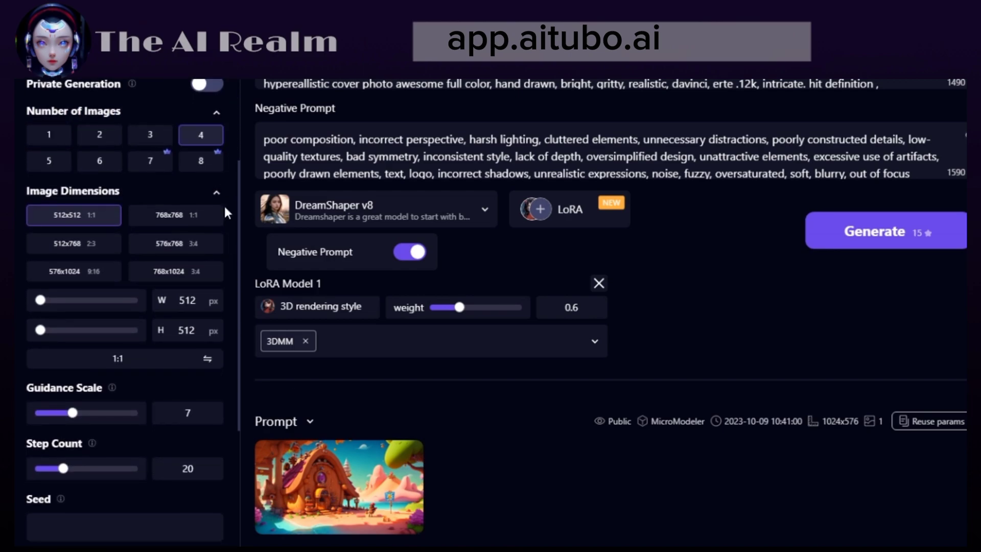
pyautogui.scroll(-4, 224, 204)
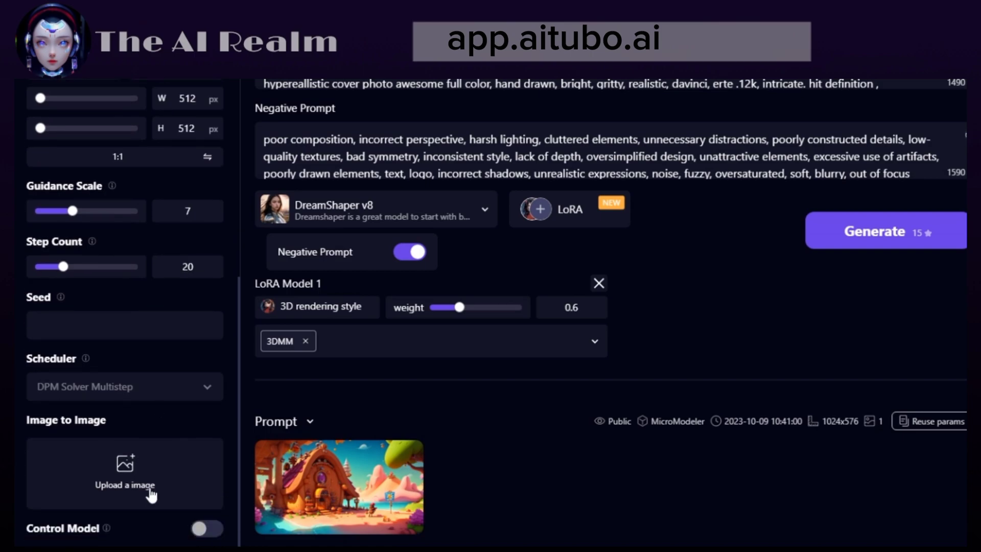
pyautogui.click(877, 228)
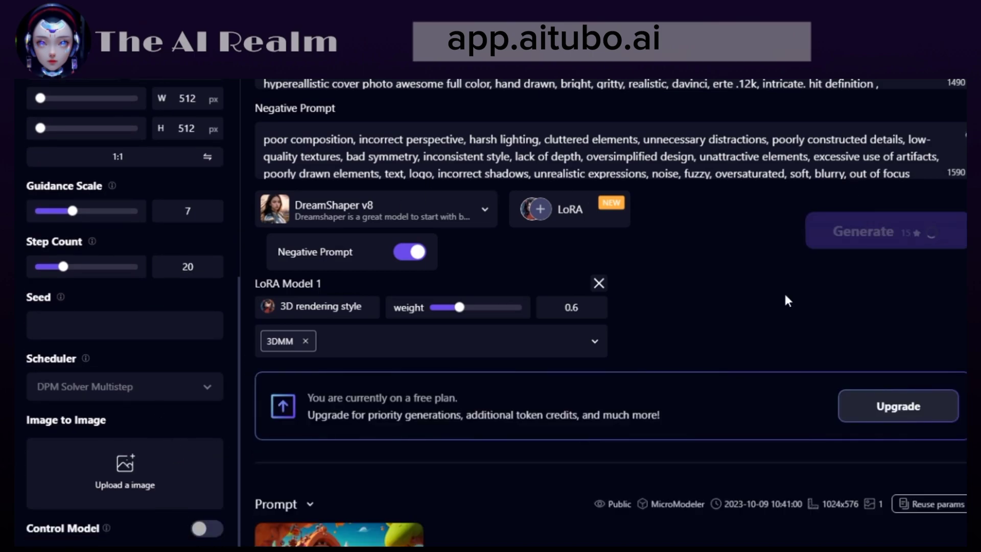
pyautogui.scroll(-4, 786, 300)
pyautogui.scroll(-1, 785, 298)
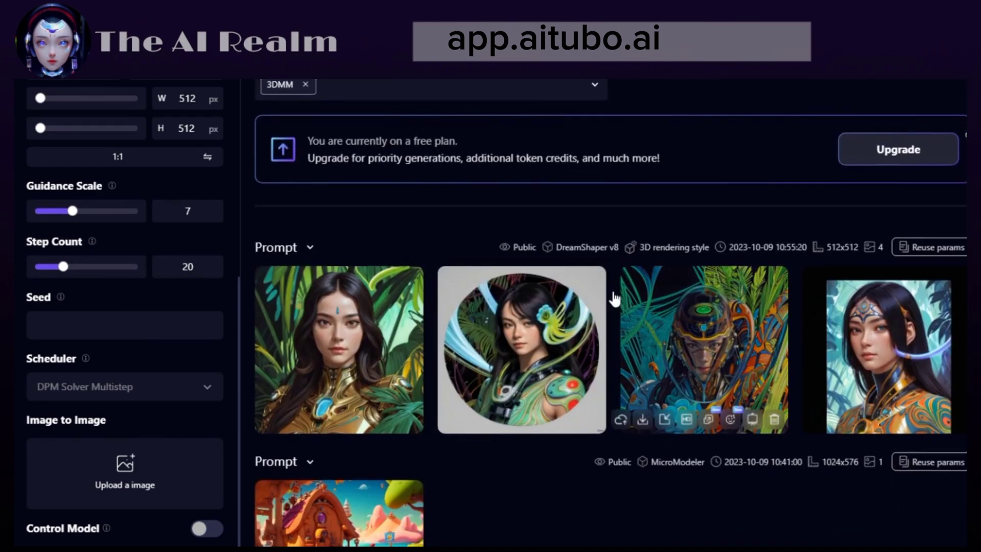
# View the first jungle portrait, open it in the image editor, then exit the editor.
pyautogui.click(373, 352)
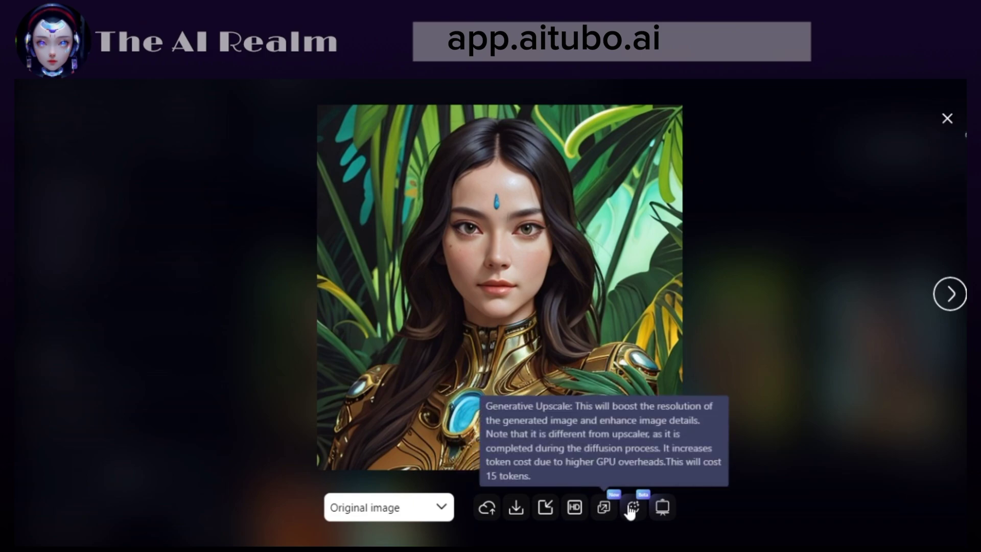
pyautogui.click(662, 507)
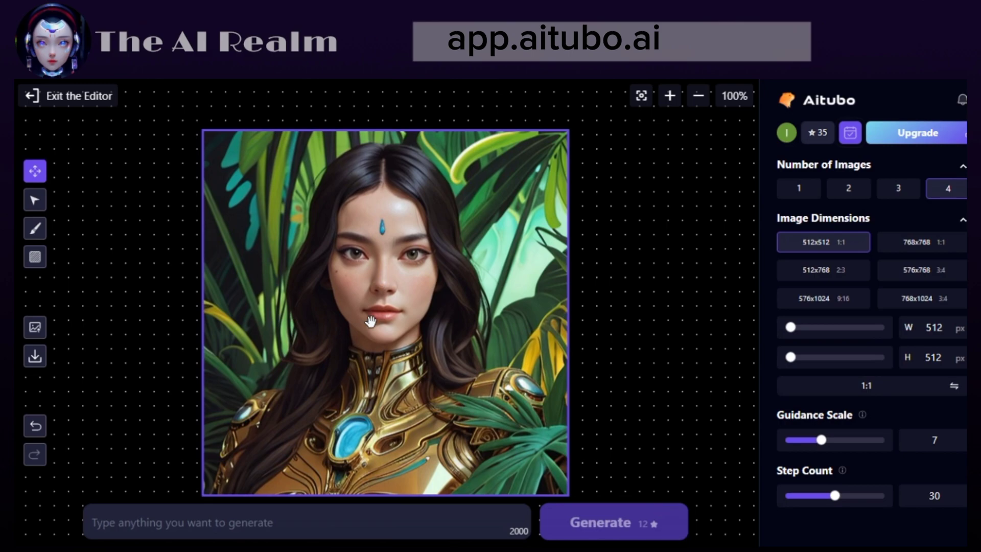
pyautogui.click(43, 108)
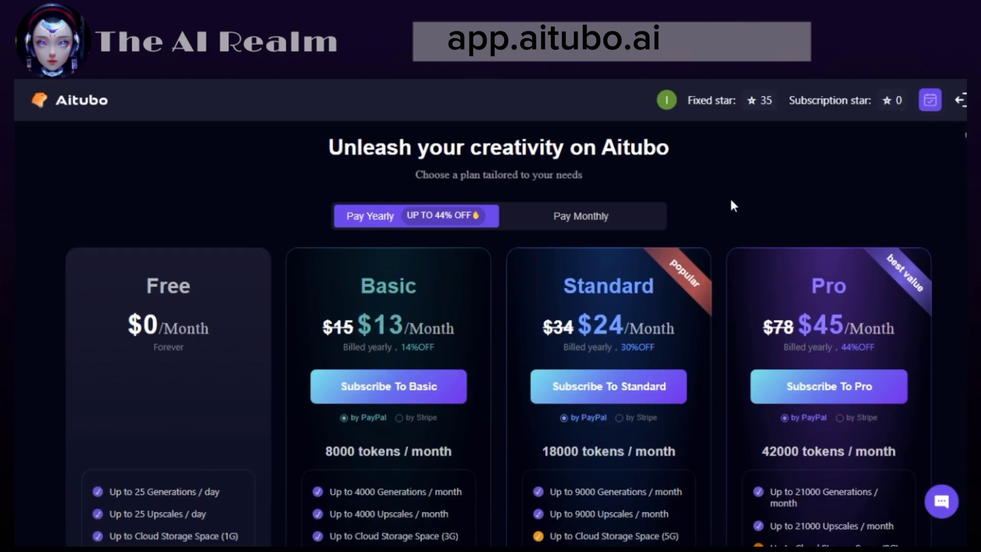
pyautogui.scroll(-2, 730, 201)
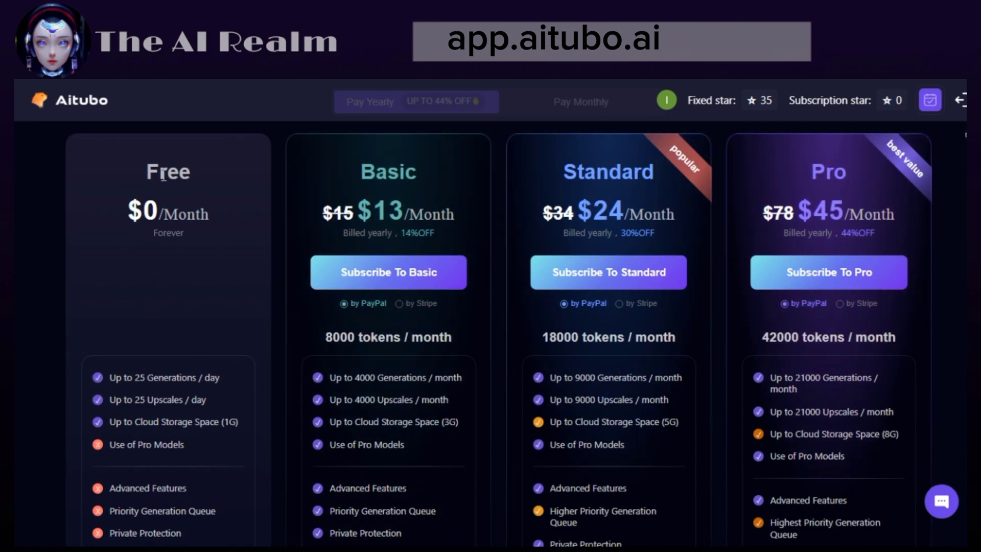
pyautogui.moveTo(159, 172); pyautogui.dragTo(216, 174)
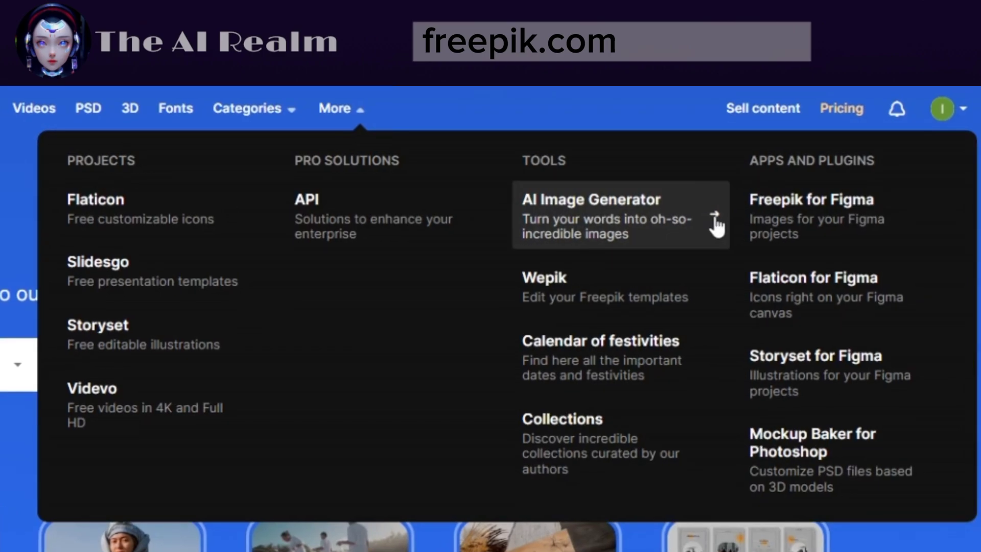
# Generate Cyberpunk-style images from the suggested magical forest city prompt in Freepik's AI Image Generator.
pyautogui.click(717, 224)
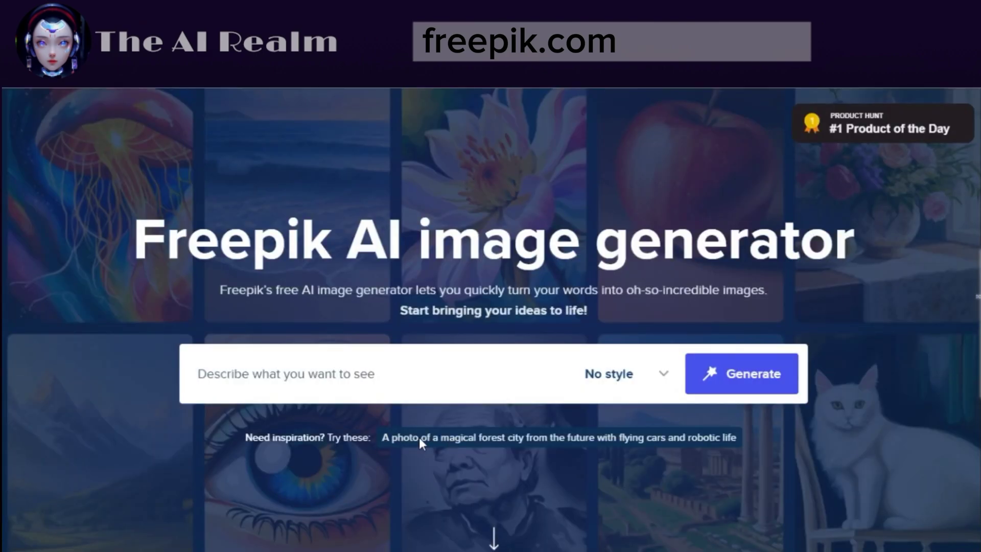
pyautogui.click(419, 437)
pyautogui.click(613, 374)
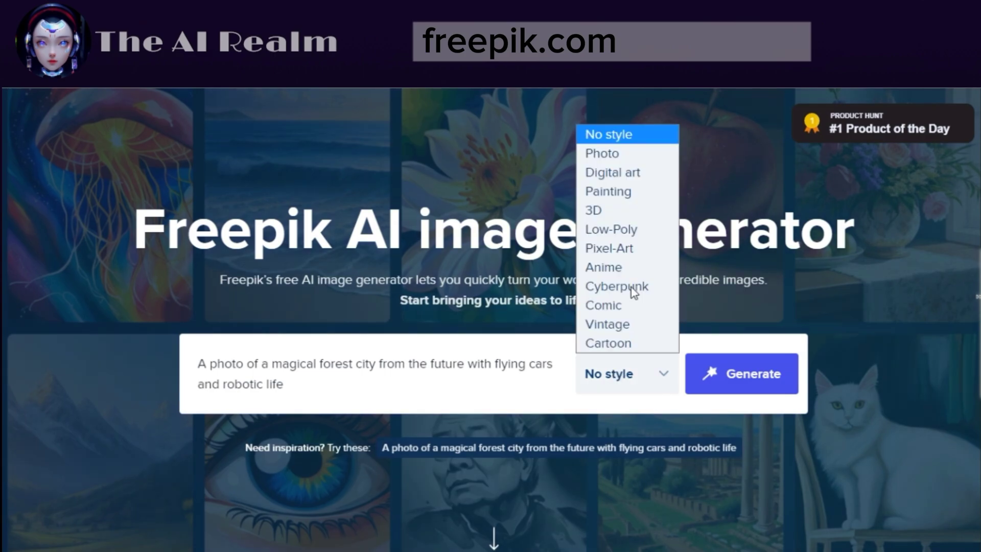
pyautogui.click(617, 287)
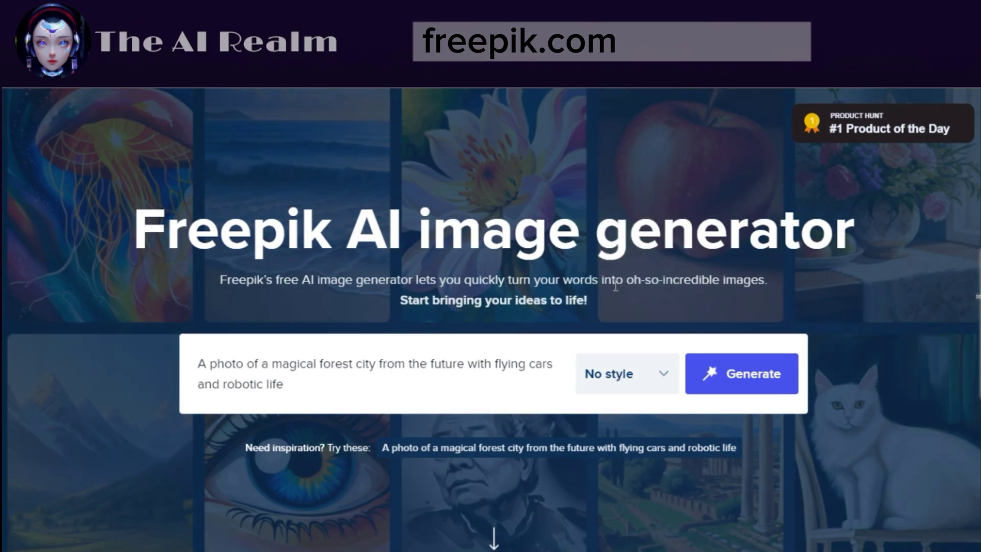
pyautogui.click(726, 379)
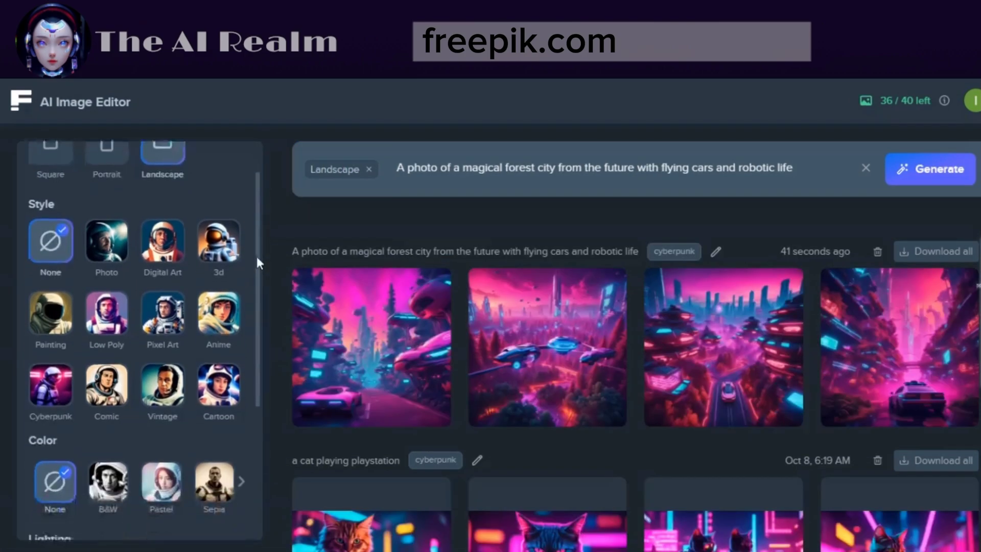
# Choose 3D style, Dramatic color, Long Exposure lighting and Aerial View framing in Freepik's panel.
pyautogui.scroll(-2, 255, 254)
pyautogui.click(224, 205)
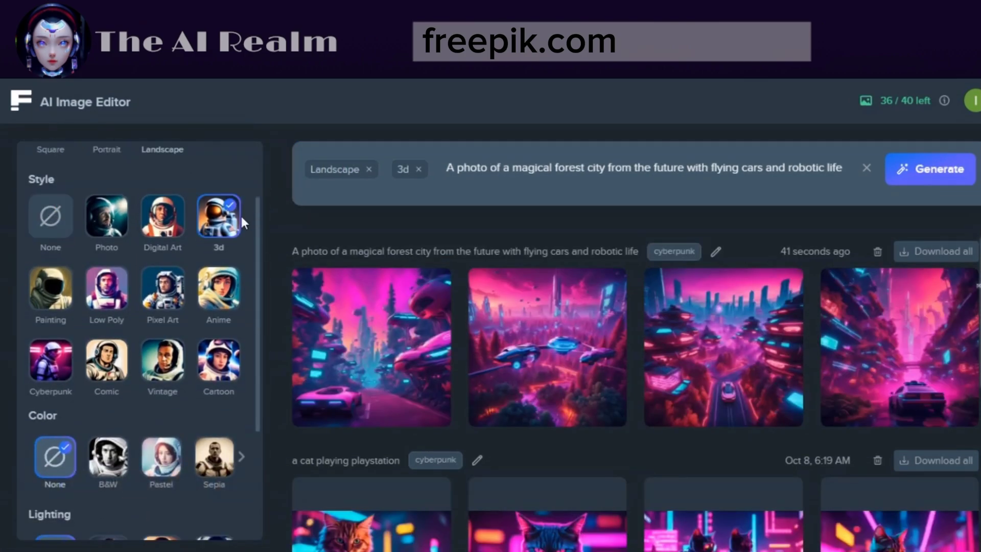
pyautogui.moveTo(260, 231); pyautogui.dragTo(258, 332)
pyautogui.click(237, 278)
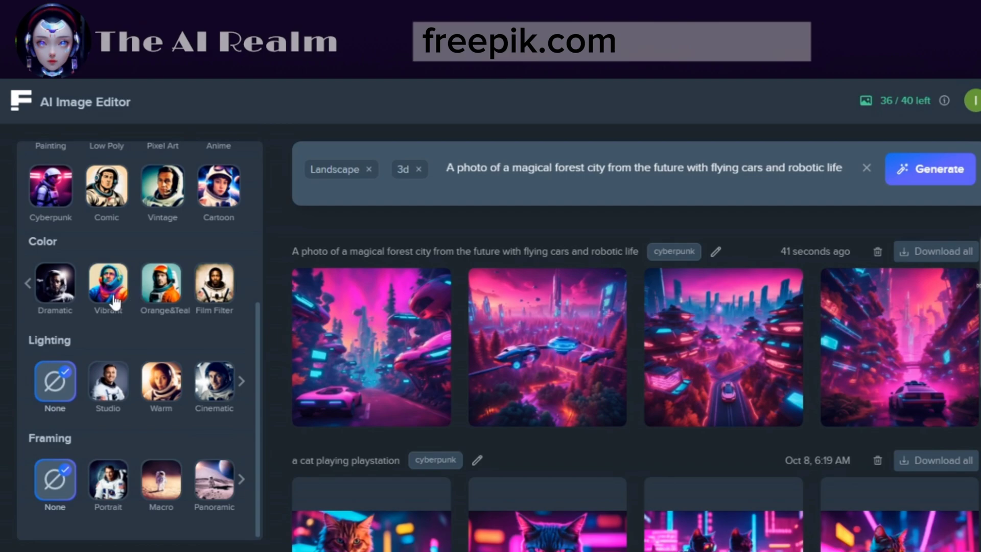
pyautogui.click(54, 283)
pyautogui.click(241, 381)
pyautogui.click(161, 382)
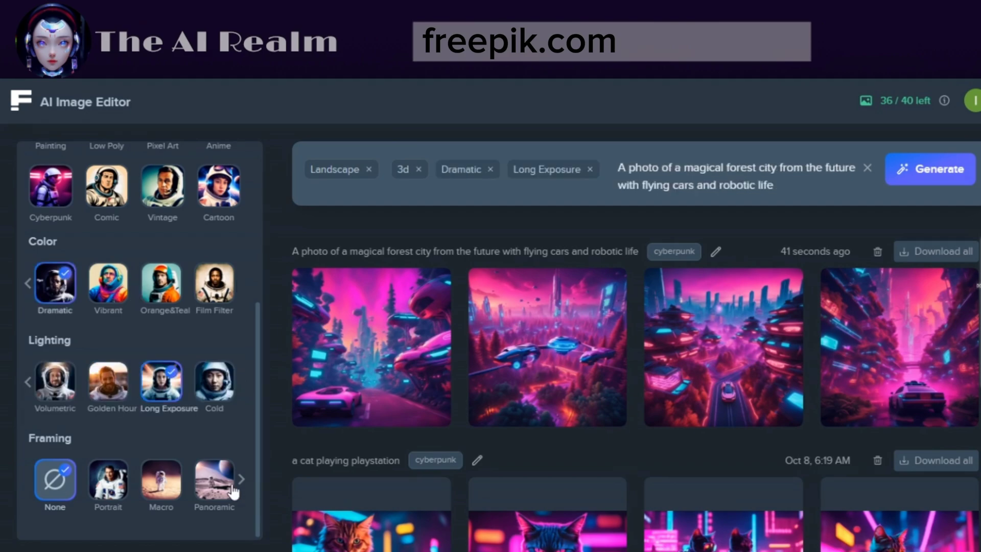
pyautogui.click(241, 479)
pyautogui.click(161, 479)
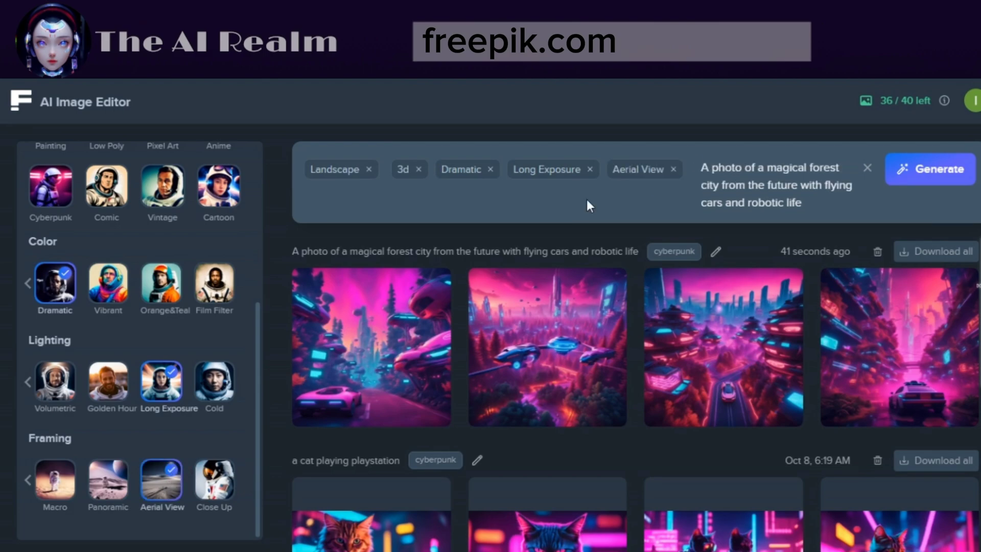
# Generate four forest-city images with the chosen styles and scroll back up to them.
pyautogui.click(920, 173)
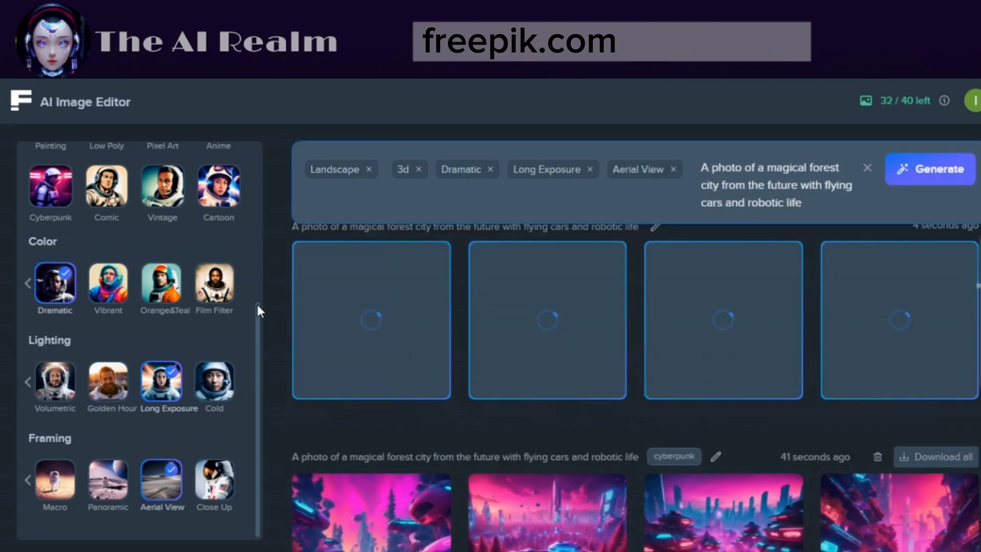
pyautogui.scroll(1, 256, 259)
pyautogui.scroll(4, 257, 264)
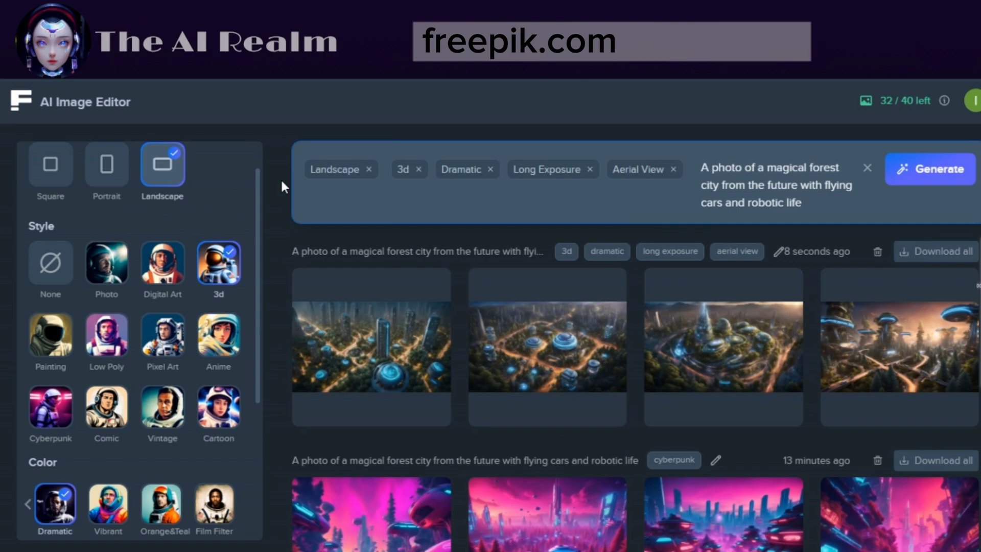
# Enlarge the first cyberpunk forest-city image, then page to the second.
pyautogui.click(375, 353)
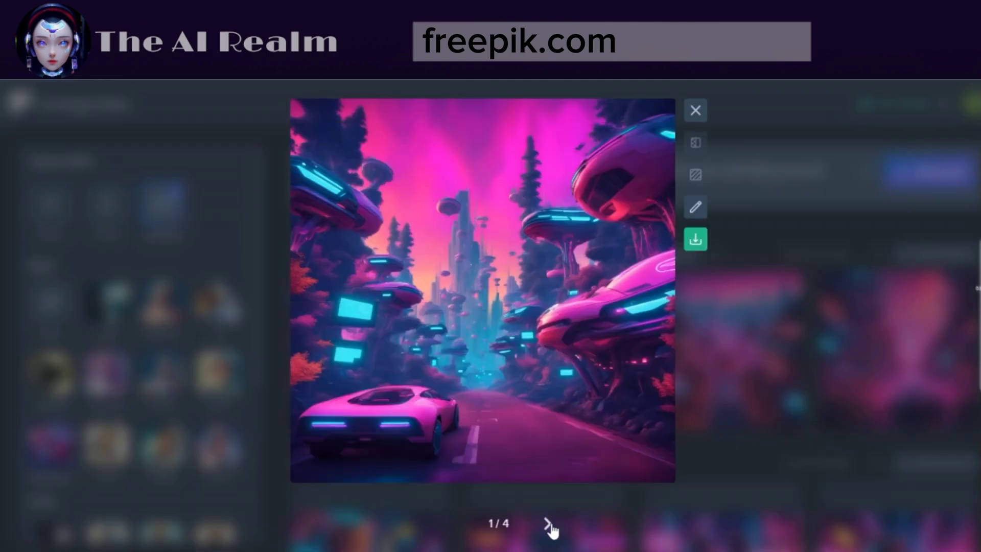
pyautogui.click(548, 524)
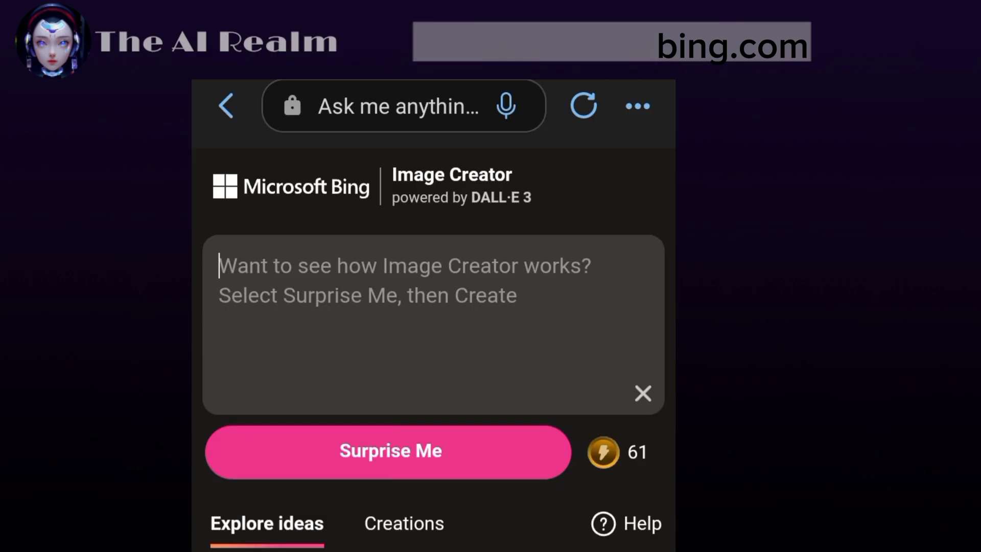
# Create images for 'A house made of glass in the forest, 4k, hd, high quality, movie scene' and show blocked creations.
pyautogui.write('A house made of glass in the forest , 4k ,hd , high quality, movie scene')
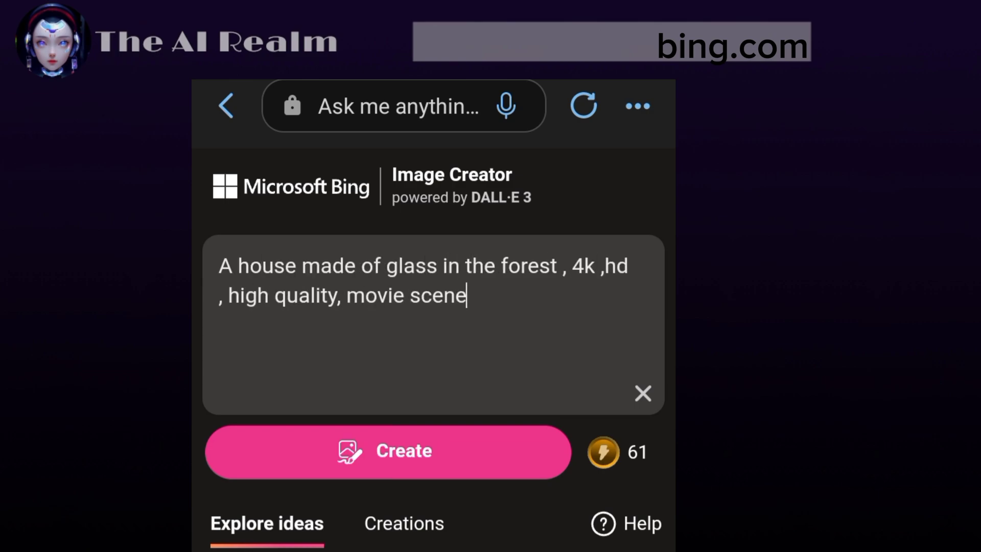
pyautogui.press('Return')
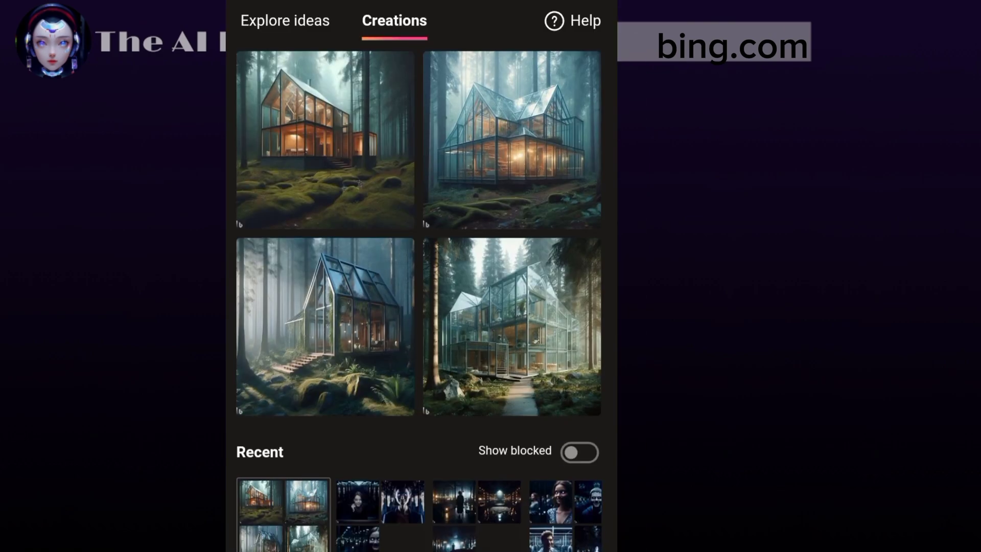
pyautogui.click(579, 453)
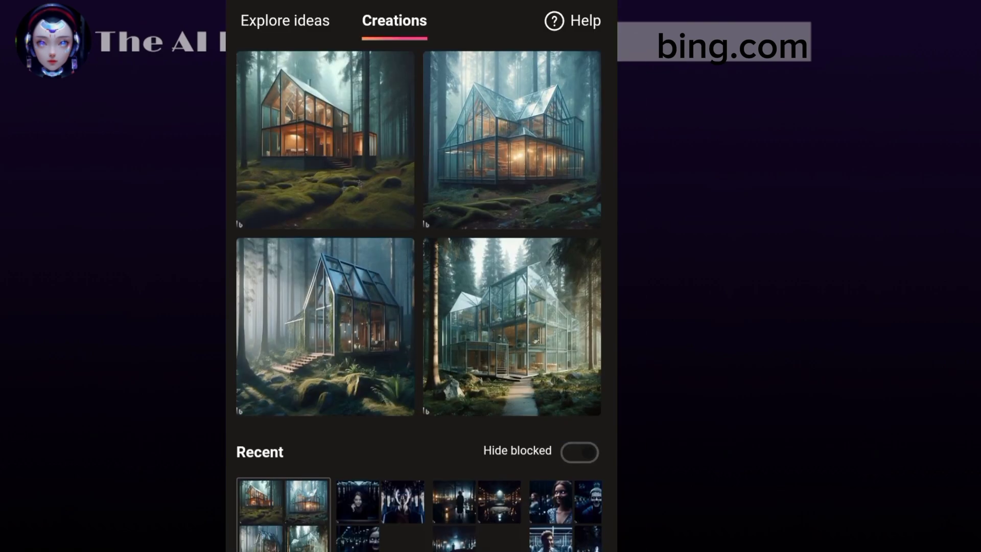
# Open the earlier mirror-room creation under Recent and scroll through its images.
pyautogui.hscroll(3, 419, 516)
pyautogui.click(395, 502)
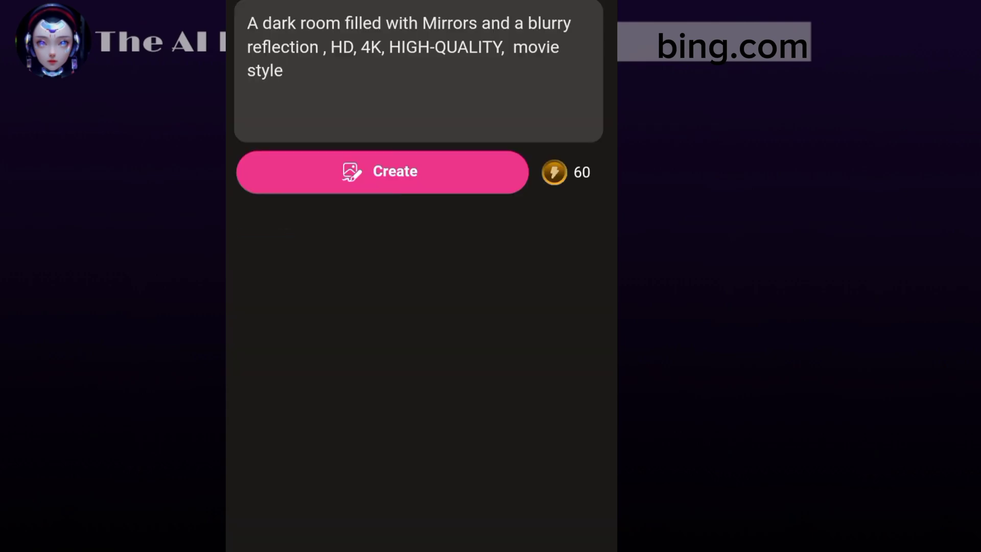
pyautogui.scroll(-3, 418, 255)
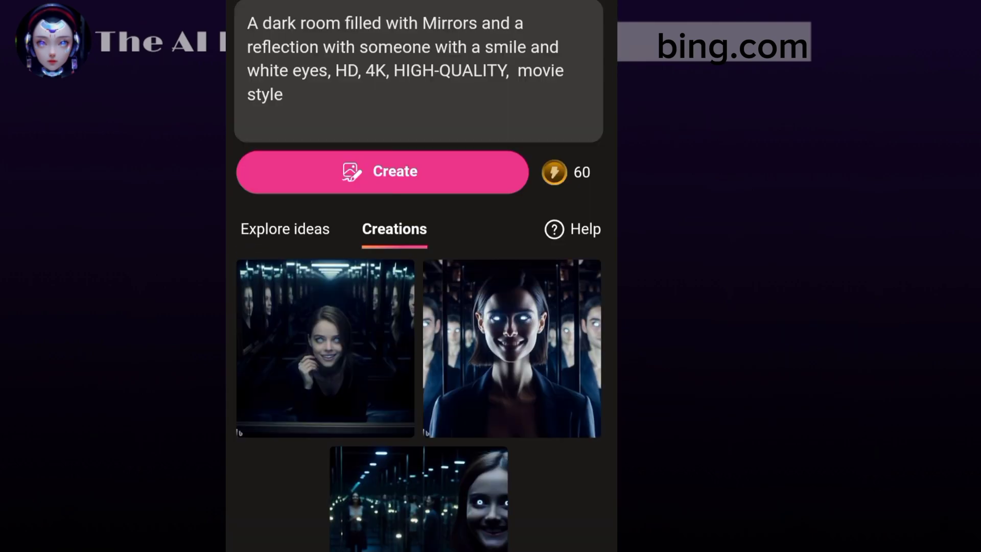
pyautogui.scroll(-5, 422, 276)
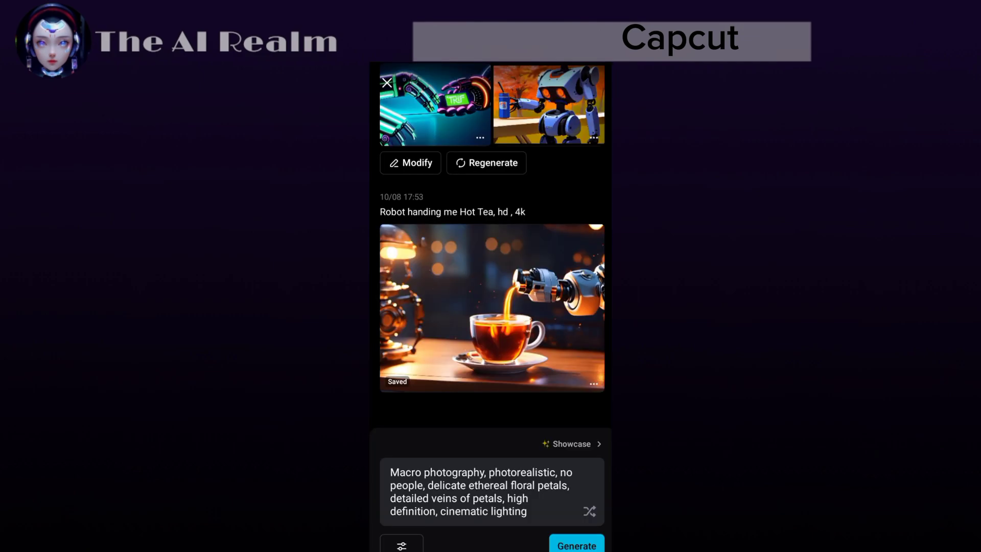
# Replace the prompt with the black-haired girl in a white hoodie and set Anime style at 3:4.
pyautogui.click(460, 286)
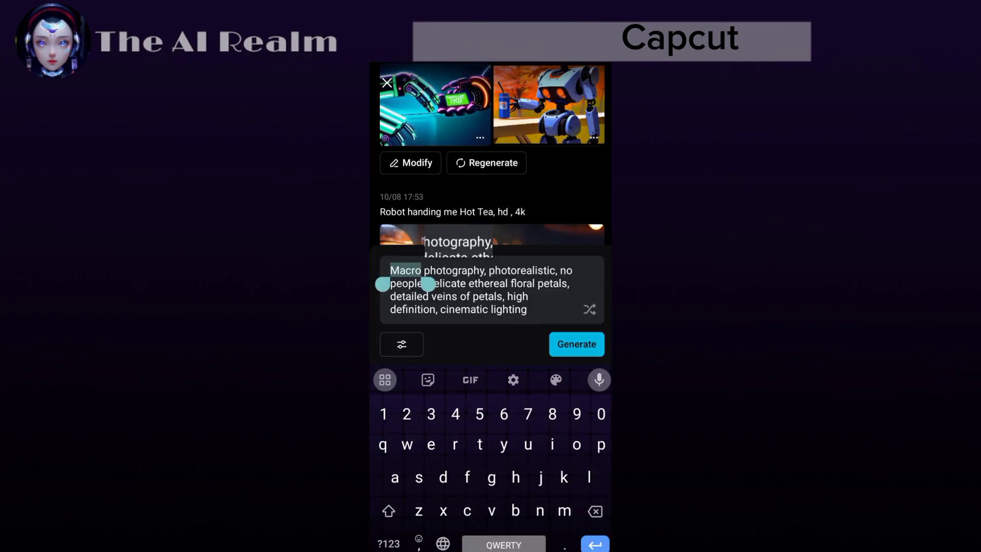
pyautogui.write('A girl with black hair wearing a white hoodie, dark background, hd, 4k ,')
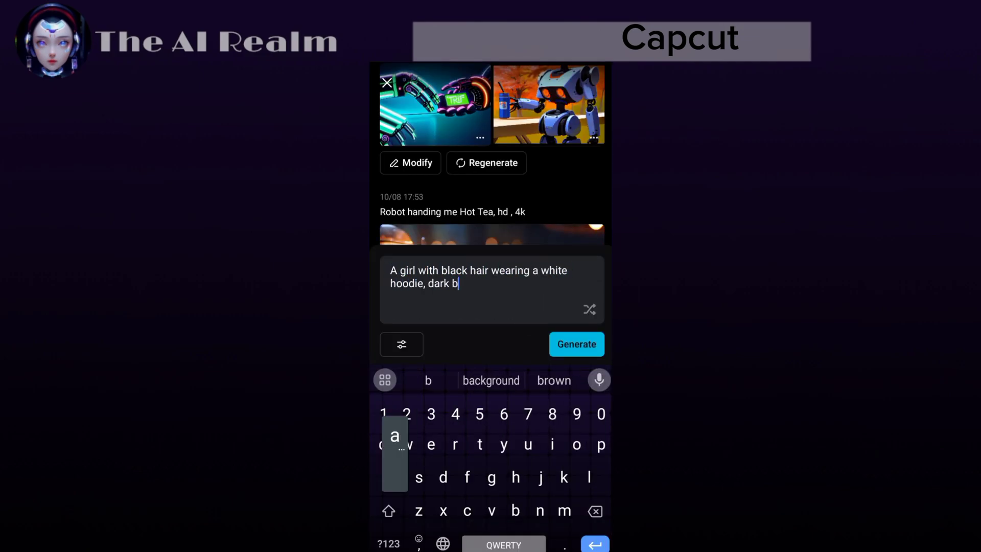
pyautogui.click(401, 344)
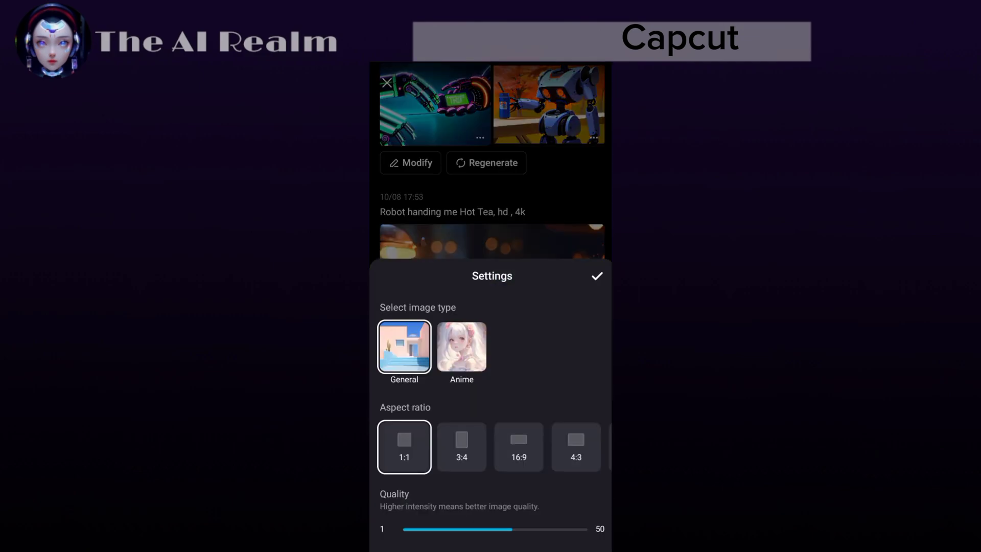
pyautogui.hscroll(2, 491, 446)
pyautogui.hscroll(-2, 491, 446)
pyautogui.click(462, 447)
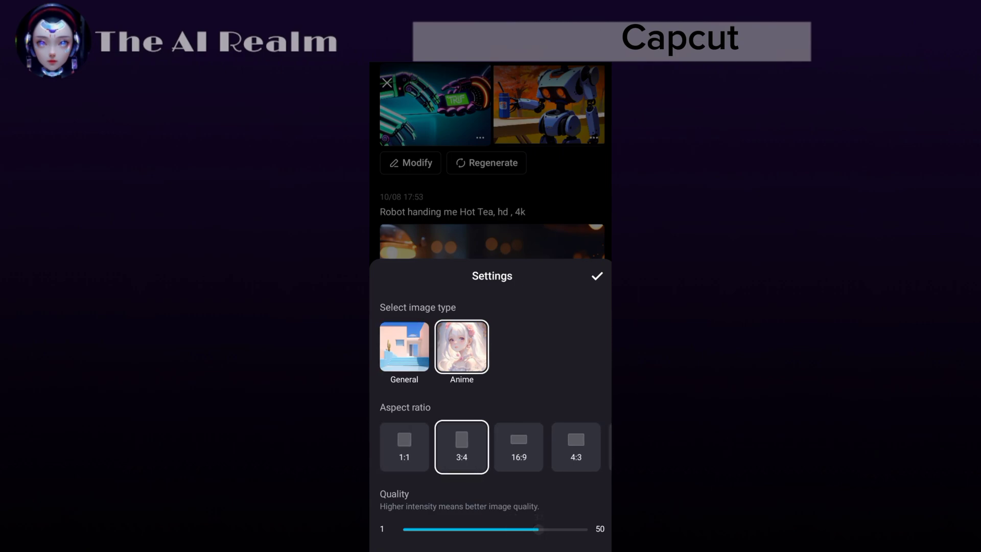
pyautogui.click(596, 276)
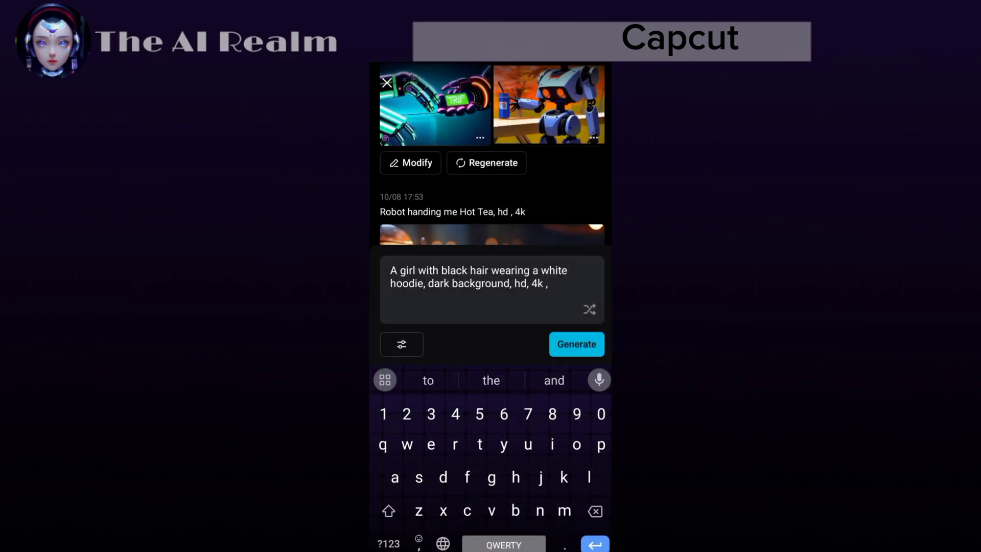
# Generate the portraits and save the ponytail girl image.
pyautogui.click(576, 344)
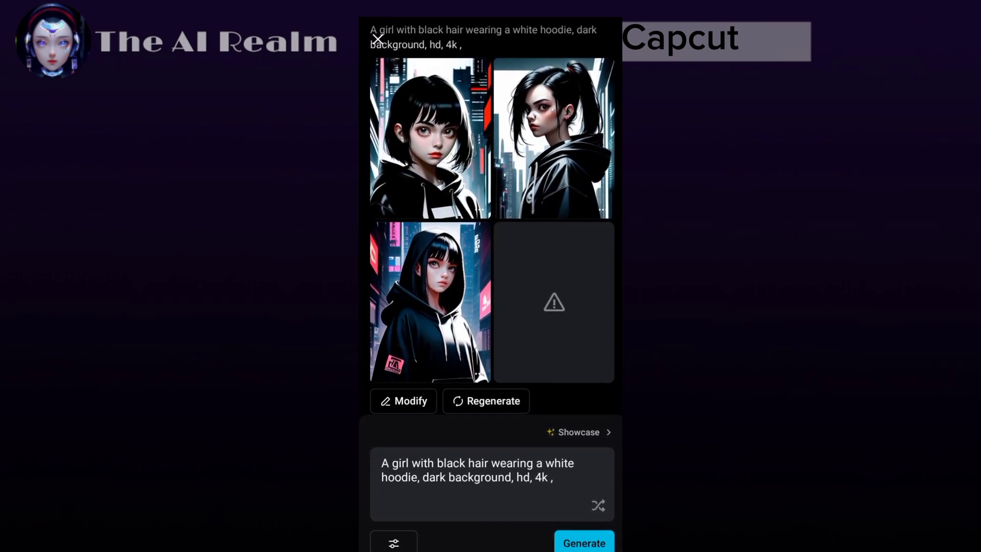
pyautogui.click(555, 125)
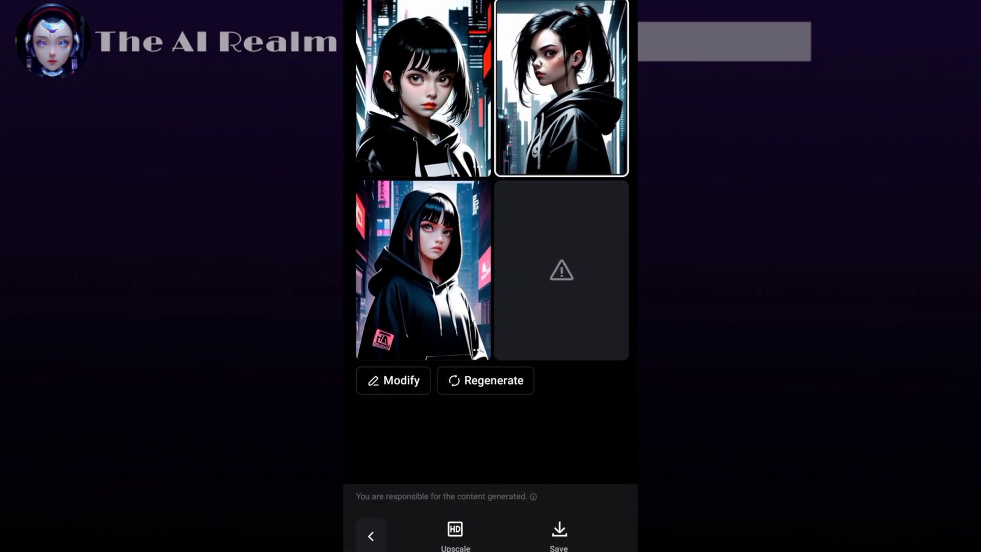
pyautogui.click(485, 375)
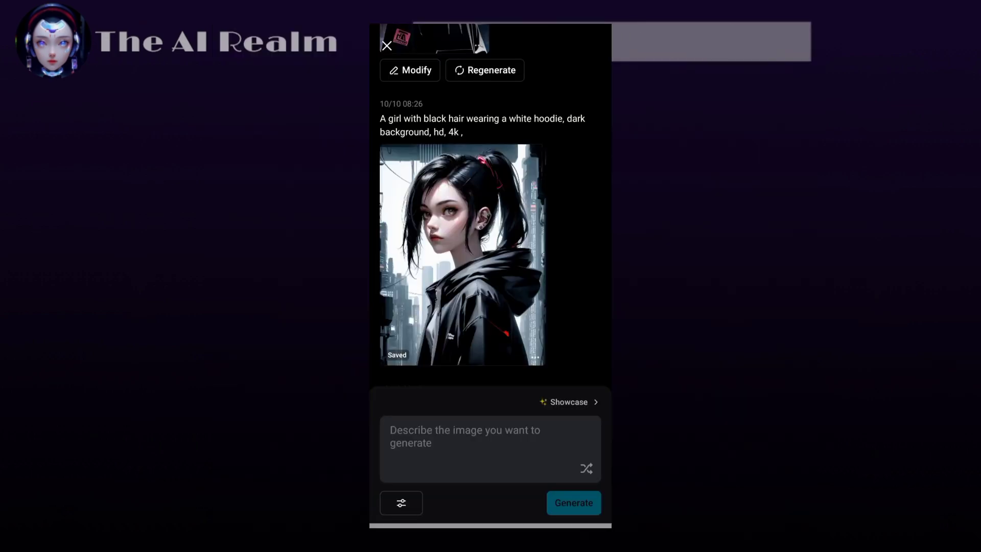
# Browse the Photography example prompts in CapCut's Showcase gallery.
pyautogui.scroll(-10, 490, 307)
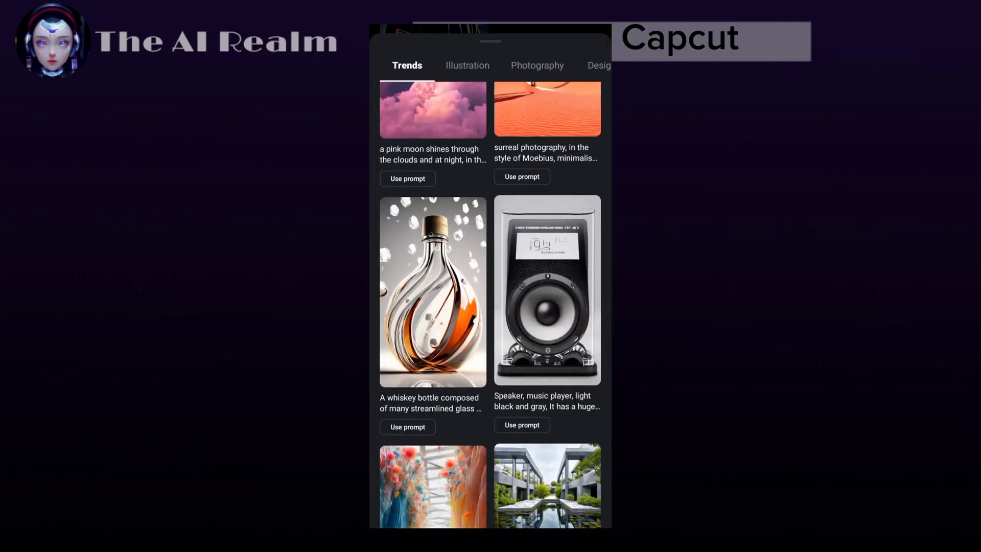
pyautogui.scroll(10, 491, 306)
pyautogui.click(537, 65)
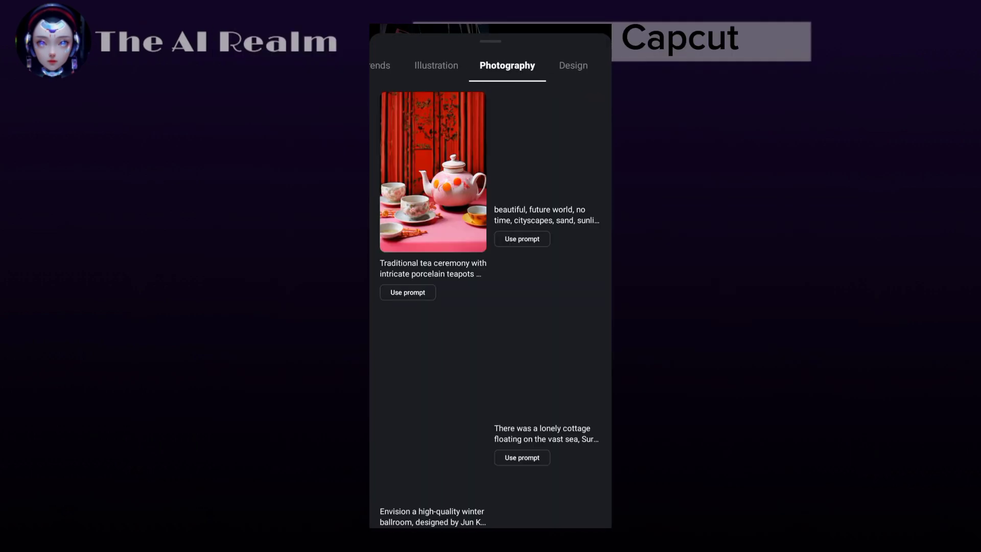
pyautogui.scroll(-10, 491, 307)
pyautogui.scroll(-3, 491, 306)
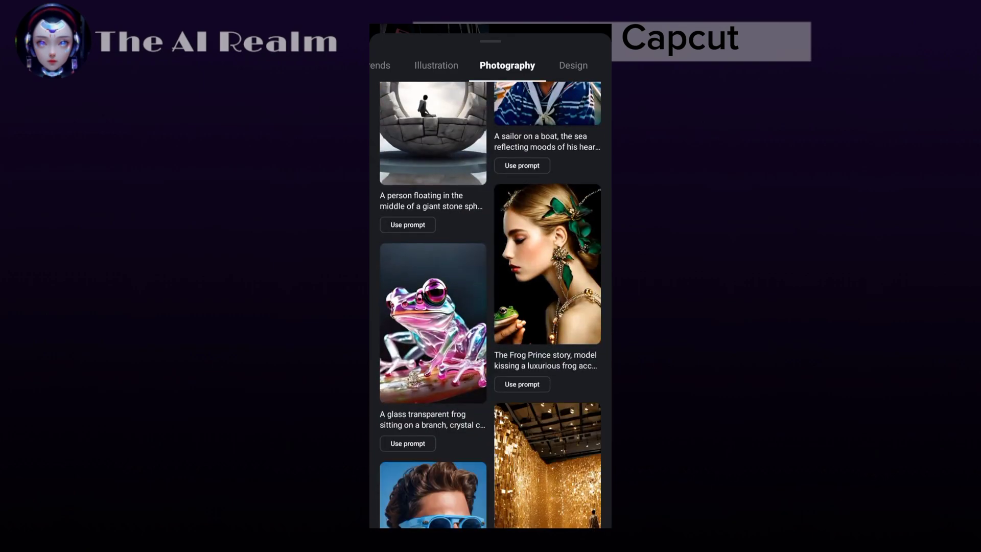
pyautogui.scroll(1, 490, 305)
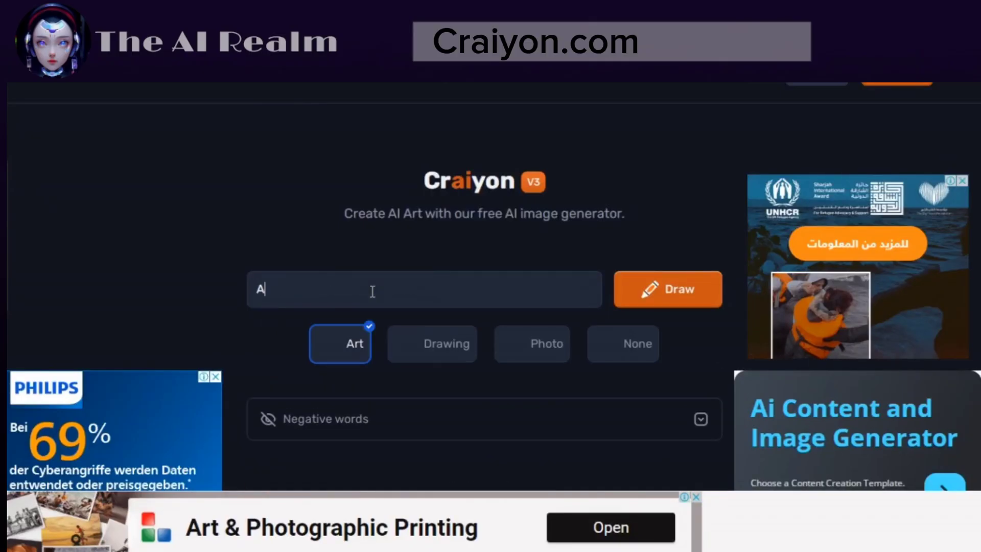
# Draw Art-style images of a cat wearing cool glasses riding a bike.
pyautogui.write(' cat wearing cool glasses and riding a bike')
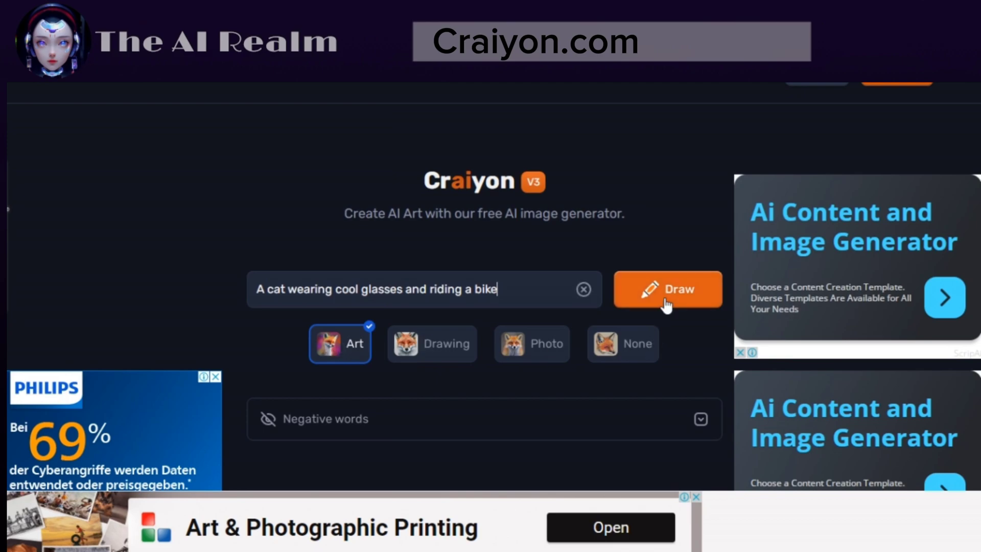
pyautogui.scroll(-2, 813, 174)
pyautogui.click(667, 204)
# Scroll through the nine cat-on-bike results and the Inspirations gallery.
pyautogui.scroll(-1, 484, 256)
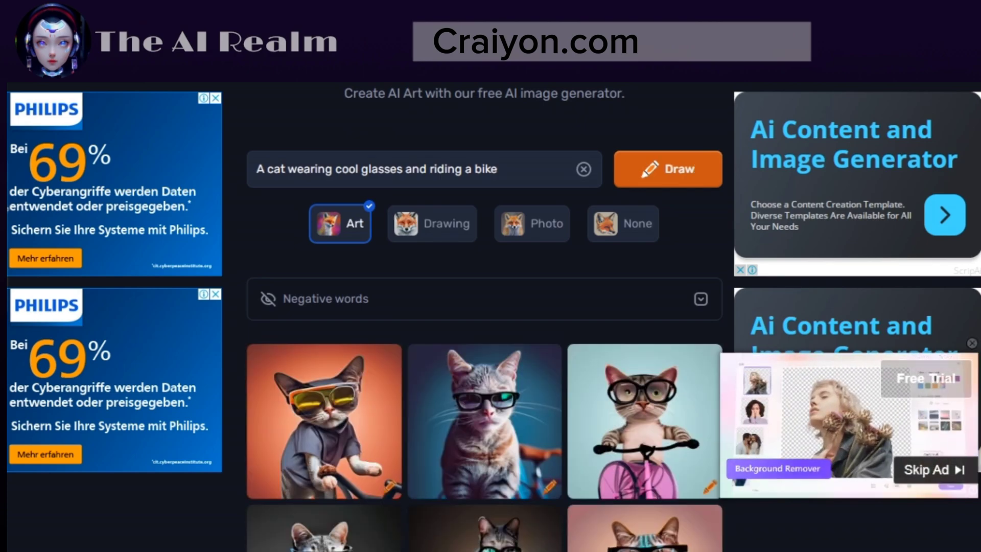
pyautogui.scroll(-3, 484, 306)
pyautogui.scroll(-2, 484, 306)
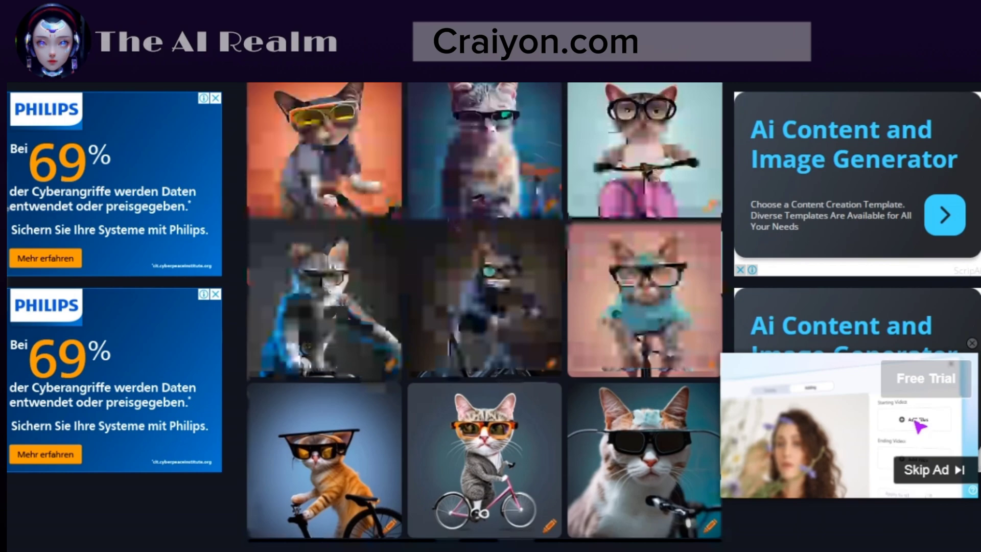
pyautogui.scroll(-6, 484, 307)
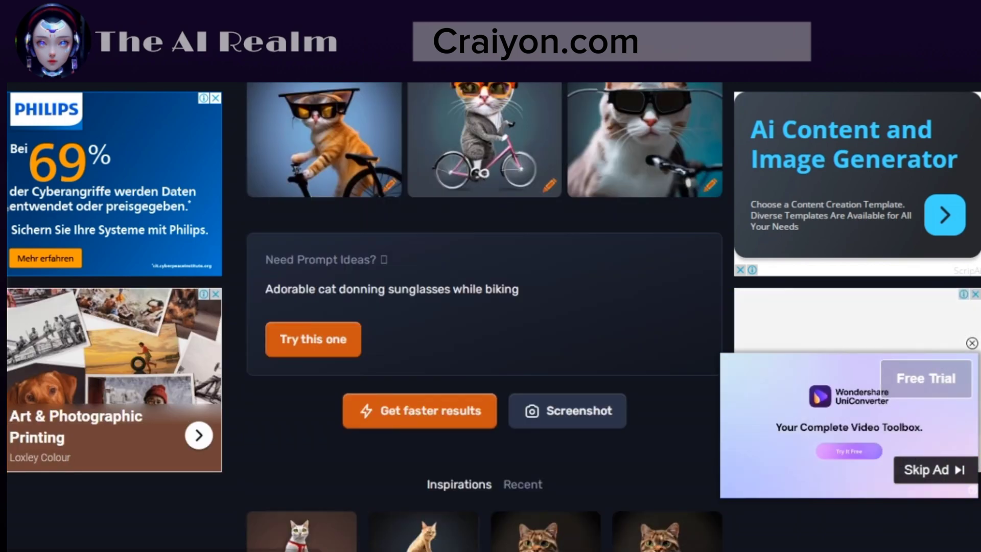
pyautogui.scroll(-7, 485, 307)
pyautogui.scroll(-6, 485, 306)
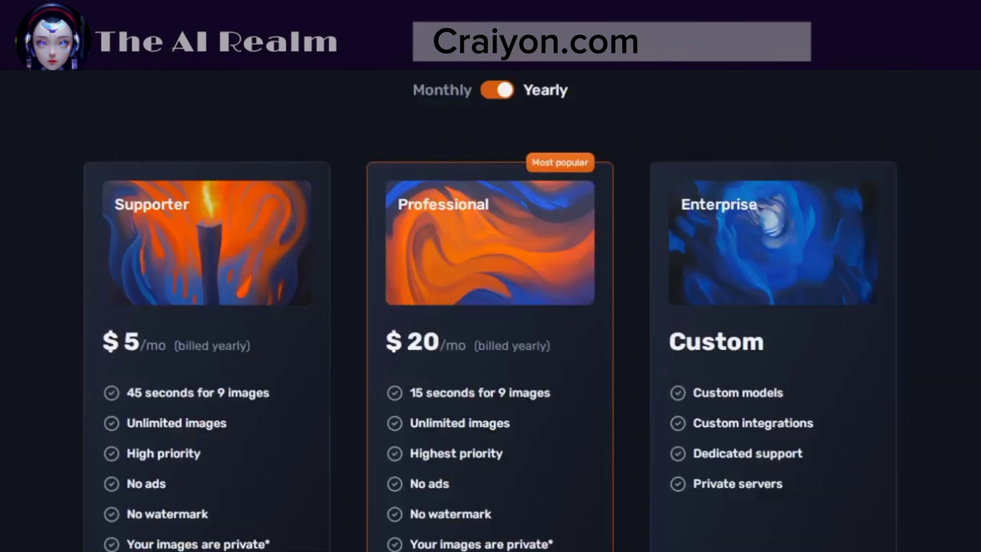
pyautogui.scroll(-3, 491, 306)
pyautogui.scroll(4, 491, 307)
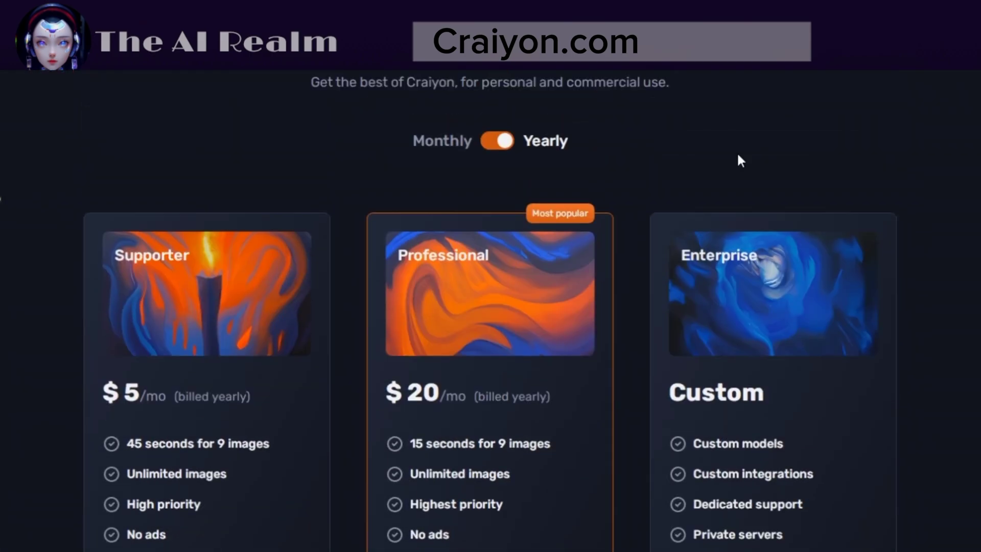